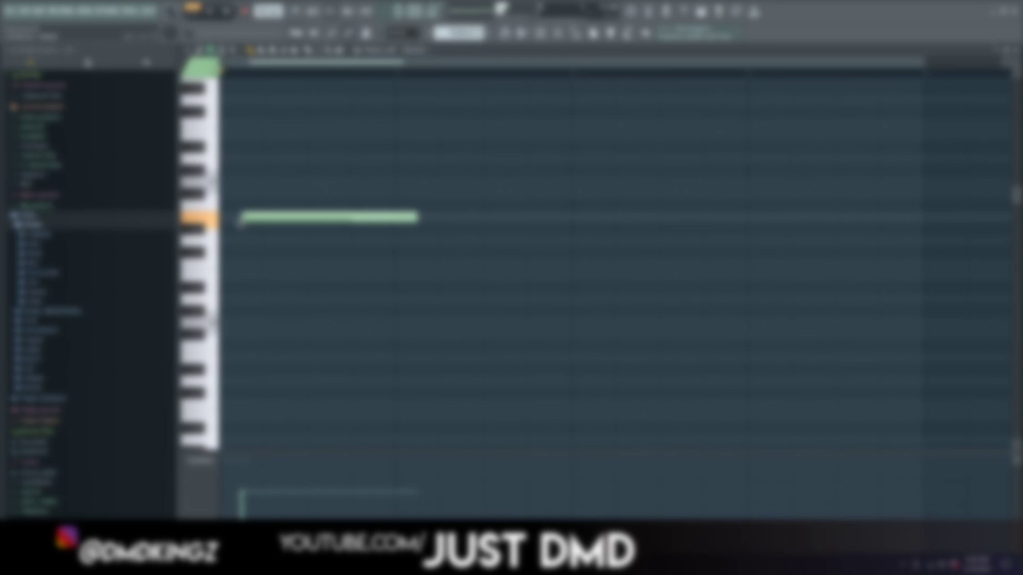
- Draw a one-bar chord of D5, A#4, G4 and D#4 in bar 1 and play it back
{"action": "left_click_drag", "start_coordinate": [241, 224], "coordinate": [132, 453]}
{"action": "scroll", "coordinate": [341, 369], "scroll_direction": "down", "scroll_amount": 3}
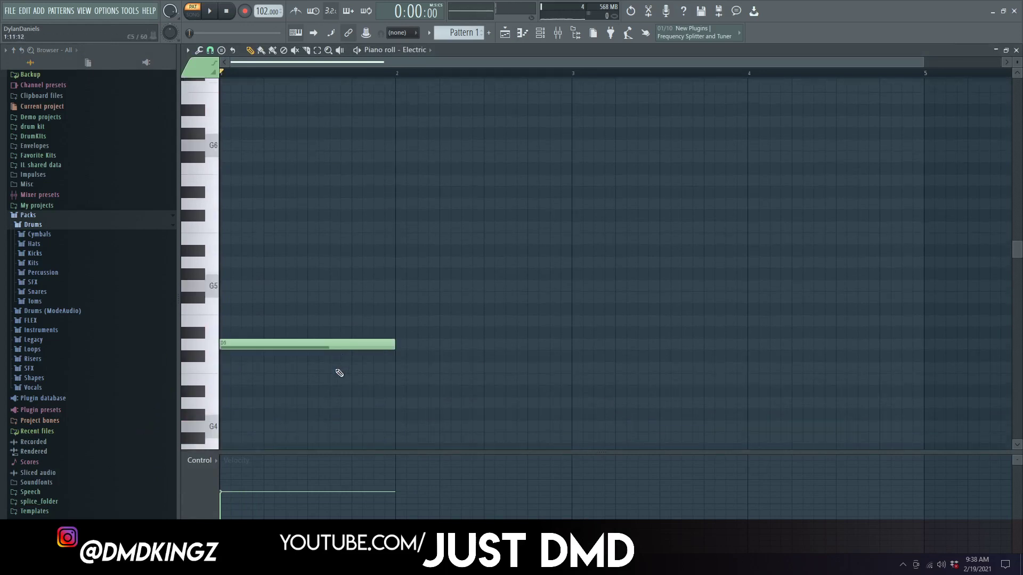
{"action": "left_click_drag", "start_coordinate": [264, 385], "coordinate": [203, 392]}
{"action": "left_click_drag", "start_coordinate": [238, 425], "coordinate": [223, 397]}
{"action": "scroll", "coordinate": [322, 440], "scroll_direction": "down", "scroll_amount": 3}
{"action": "left_click", "coordinate": [227, 389]}
{"action": "key", "text": "space"}
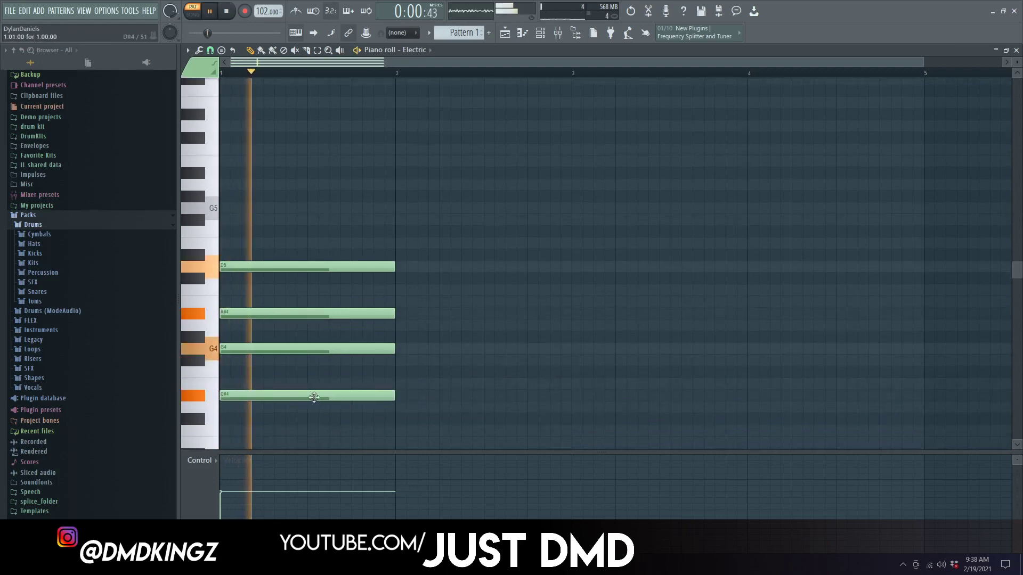
{"action": "key", "text": "space"}
{"action": "key", "text": "space"}
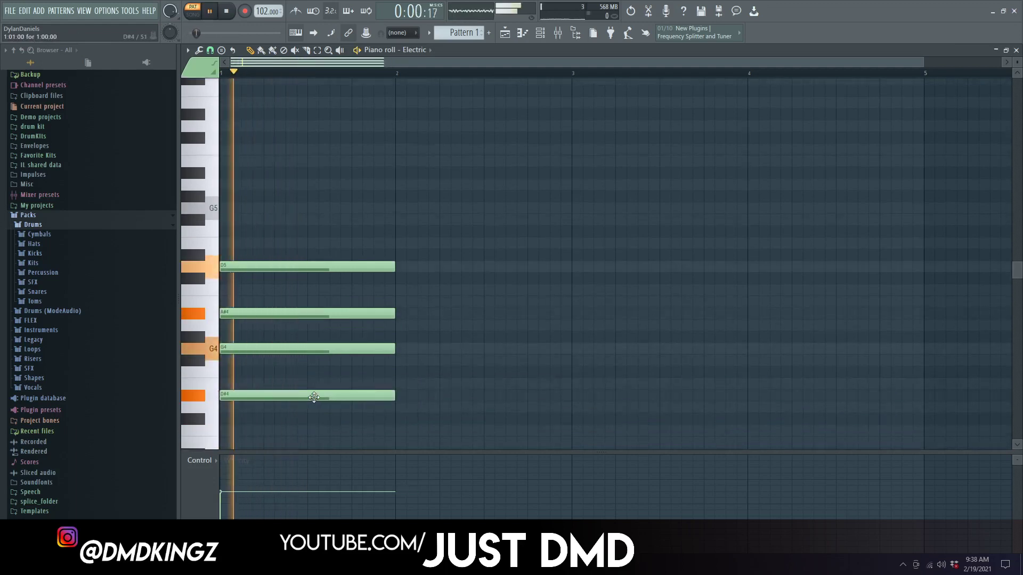
{"action": "key", "text": "space"}
- Raise the bar 1 chord's A#4 to B4 and its D#4 to E4, and play back the changed chord
{"action": "left_click_drag", "start_coordinate": [281, 315], "coordinate": [281, 304]}
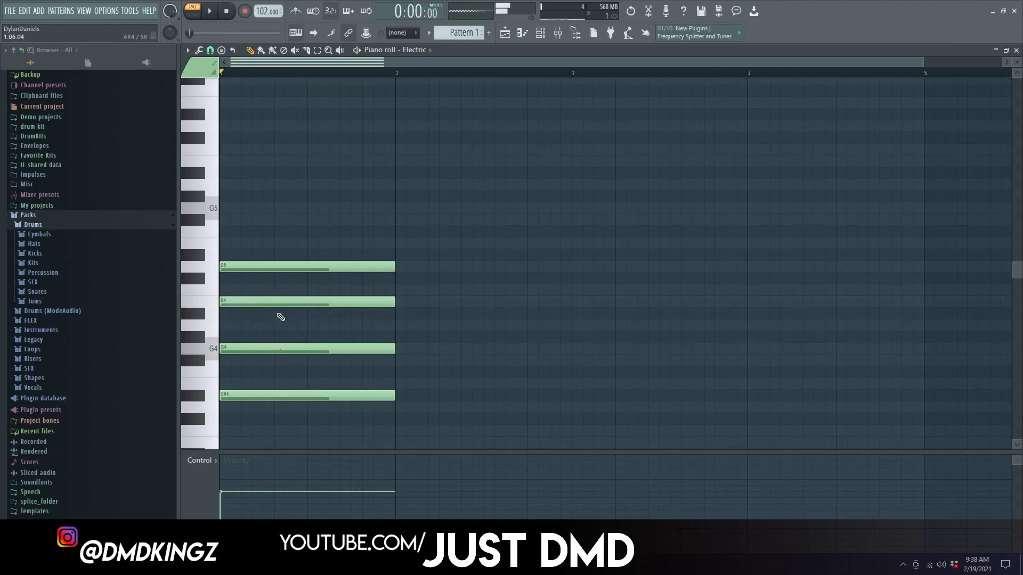
{"action": "left_click_drag", "start_coordinate": [273, 390], "coordinate": [272, 384]}
{"action": "key", "text": "space"}
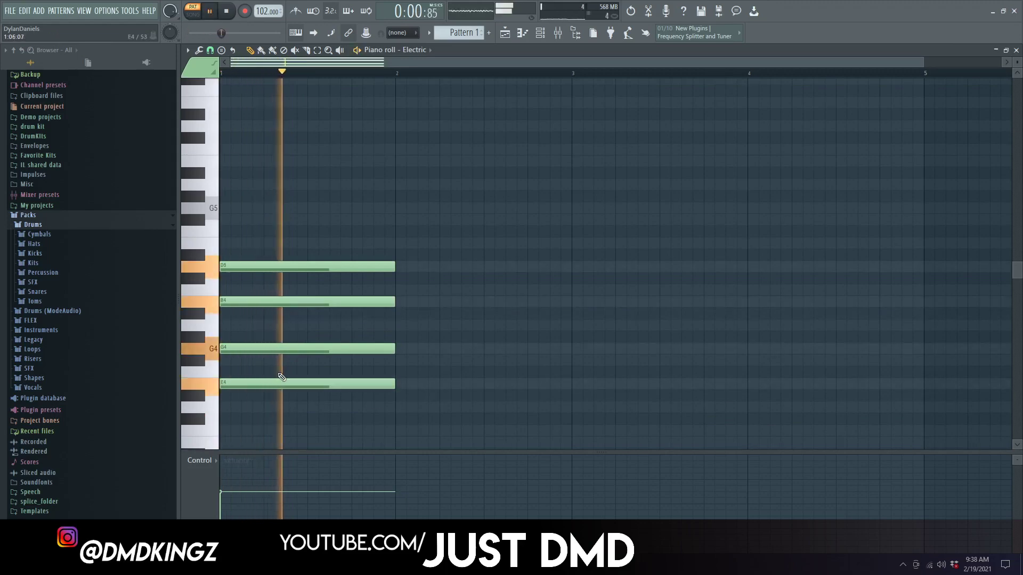
{"action": "key", "text": "space"}
- Draw a second one-bar chord of A#4, G4, D#4 and C4 in bar 2 and play the progression
{"action": "left_click_drag", "start_coordinate": [397, 301], "coordinate": [398, 313]}
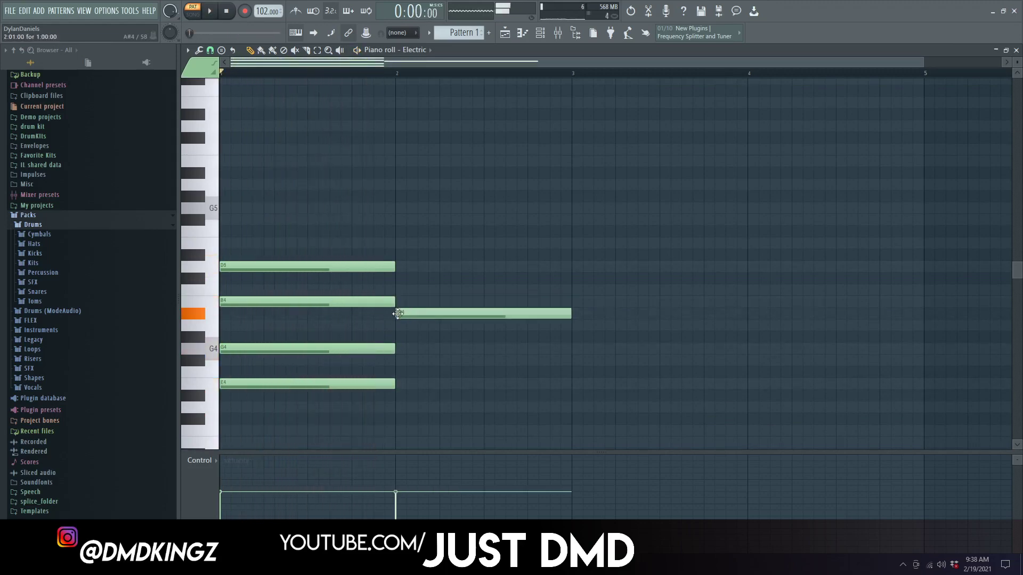
{"action": "left_click_drag", "start_coordinate": [398, 396], "coordinate": [397, 434]}
{"action": "left_click", "coordinate": [396, 421]}
{"action": "key", "text": "space"}
{"action": "scroll", "coordinate": [453, 405], "scroll_direction": "down", "scroll_amount": 3}
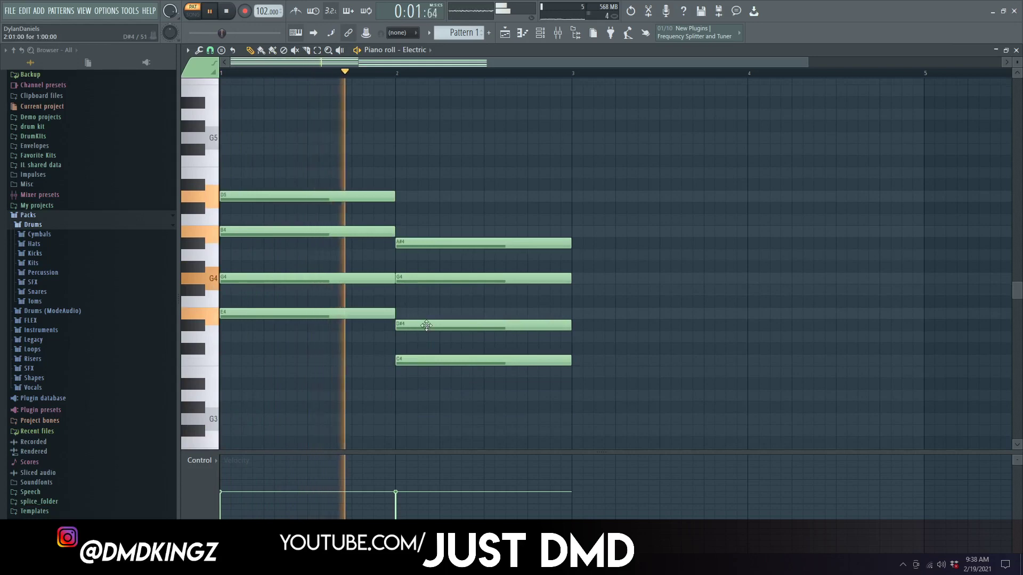
{"action": "key", "text": "space"}
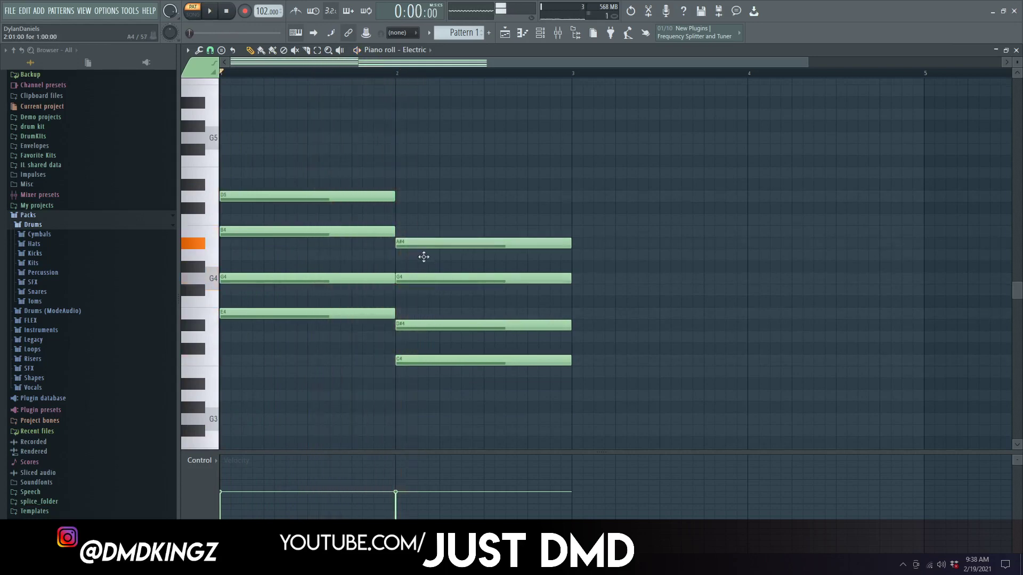
- Rework the bar 2 chord by lowering A#4 to A4 and replacing its three lower notes with F#4 and D4
{"action": "left_click_drag", "start_coordinate": [424, 255], "coordinate": [423, 258]}
{"action": "right_click", "coordinate": [423, 279]}
{"action": "right_click", "coordinate": [424, 325]}
{"action": "right_click", "coordinate": [424, 360]}
{"action": "key", "text": "space"}
{"action": "left_click_drag", "start_coordinate": [408, 292], "coordinate": [390, 295]}
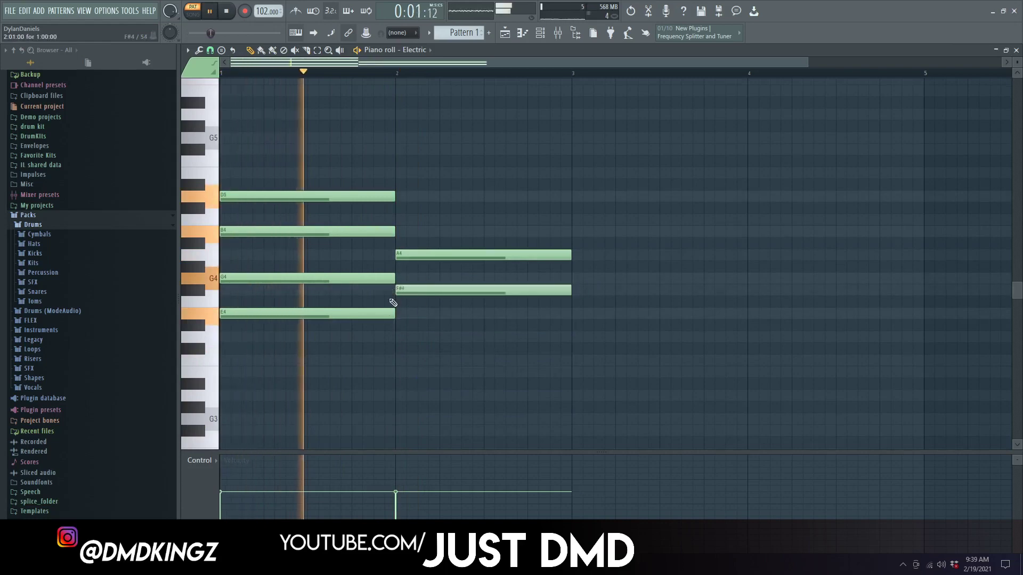
{"action": "left_click", "coordinate": [397, 337]}
{"action": "key", "text": "space"}
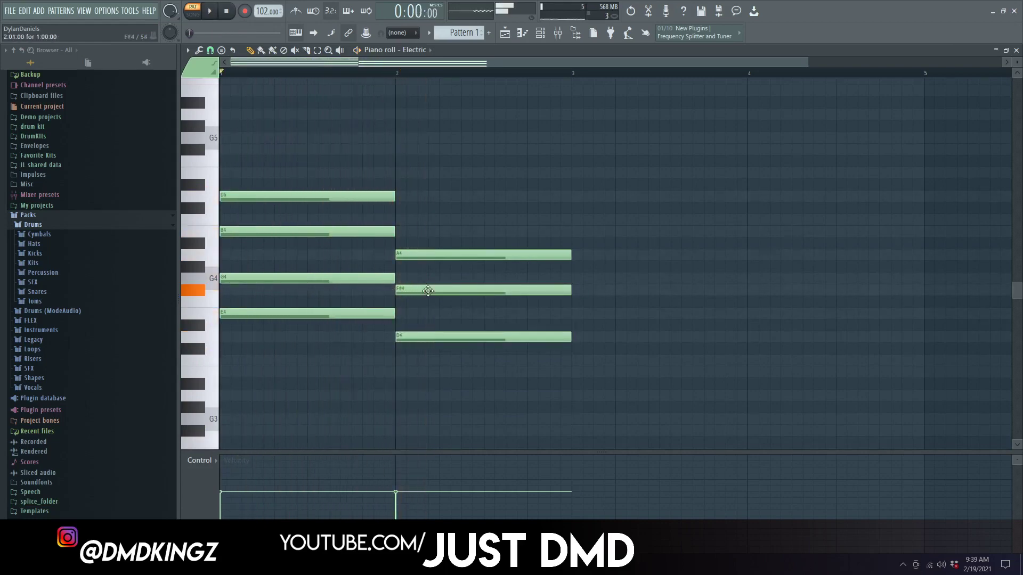
- Lower the bar 2 chord's F#4 to F4, add an A#3 bass note beneath it and play the progression
{"action": "left_click_drag", "start_coordinate": [428, 291], "coordinate": [428, 301]}
{"action": "key", "text": "space"}
{"action": "left_click", "coordinate": [397, 383]}
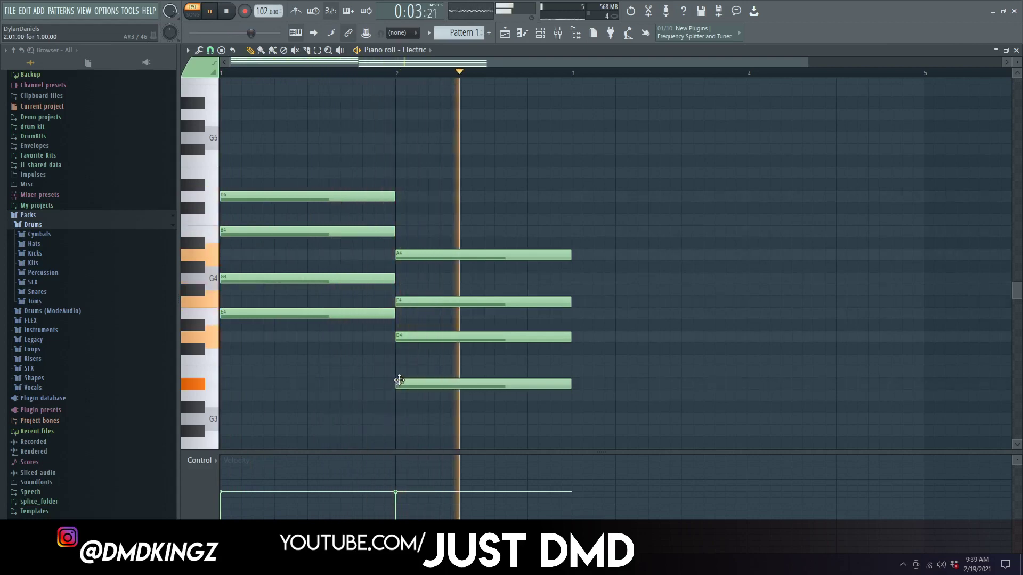
{"action": "key", "text": "space"}
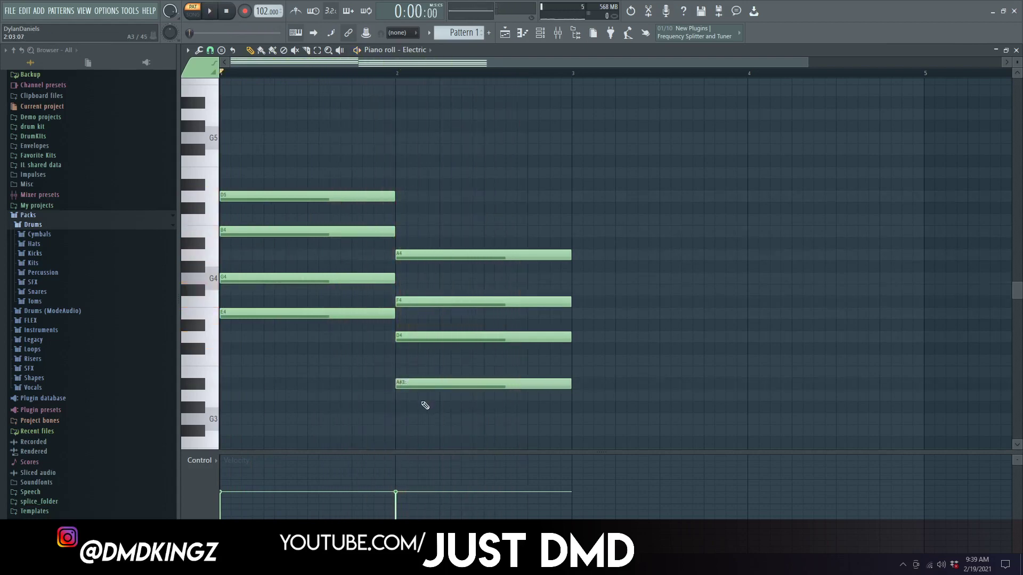
- Transpose all notes of both chords up one octave and listen to the result
{"action": "key", "text": "ctrl+a"}
{"action": "key", "text": "ctrl+Up"}
{"action": "key", "text": "space"}
{"action": "scroll", "coordinate": [421, 395], "scroll_direction": "down", "scroll_amount": 2}
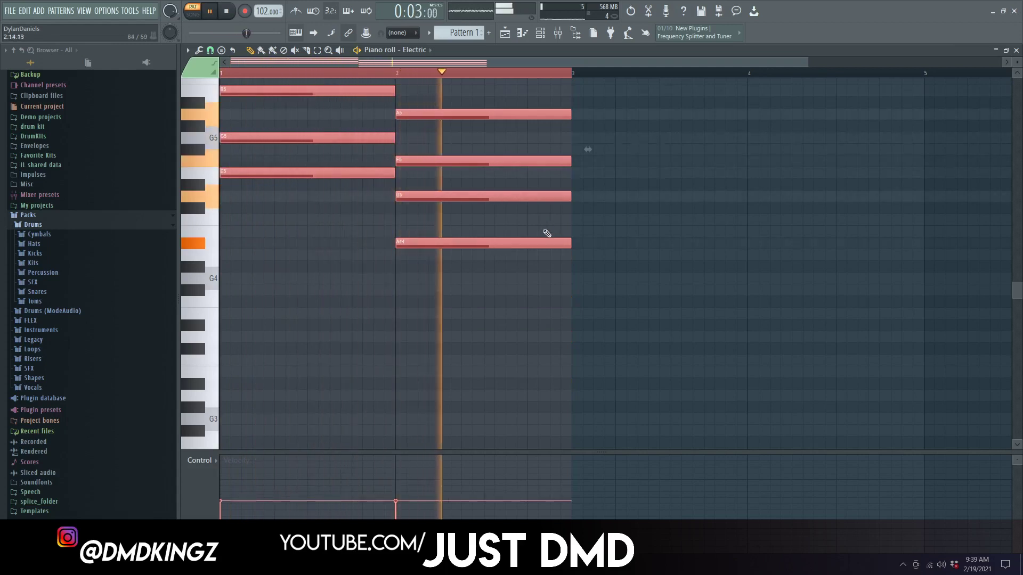
{"action": "key", "text": "space"}
{"action": "scroll", "coordinate": [432, 256], "scroll_direction": "up", "scroll_amount": 3}
- Strum both chords with the Strumizer and slice off the note tails that run past the end of bar 2
{"action": "key", "text": "alt+s"}
{"action": "key", "text": "space"}
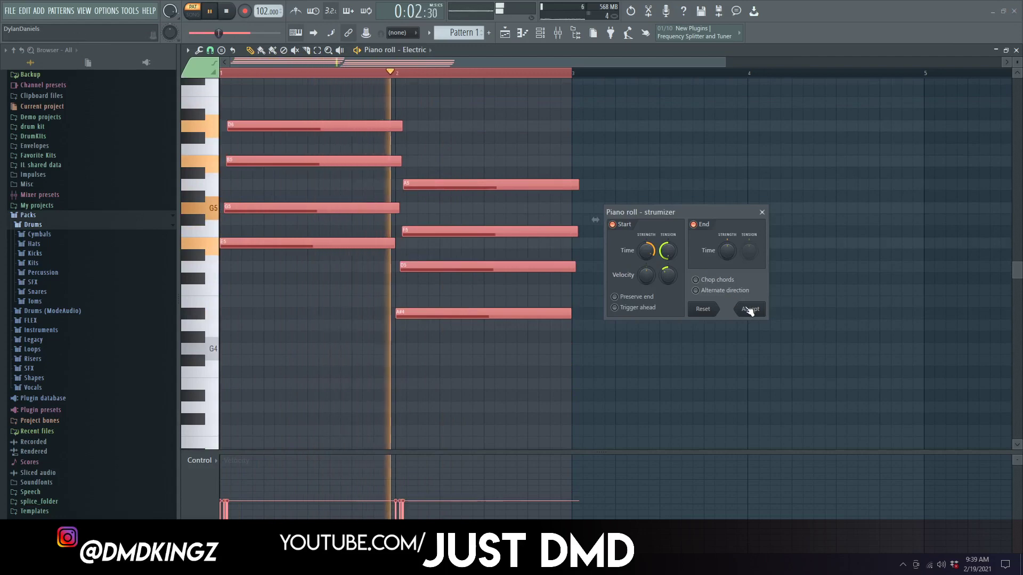
{"action": "key", "text": "space"}
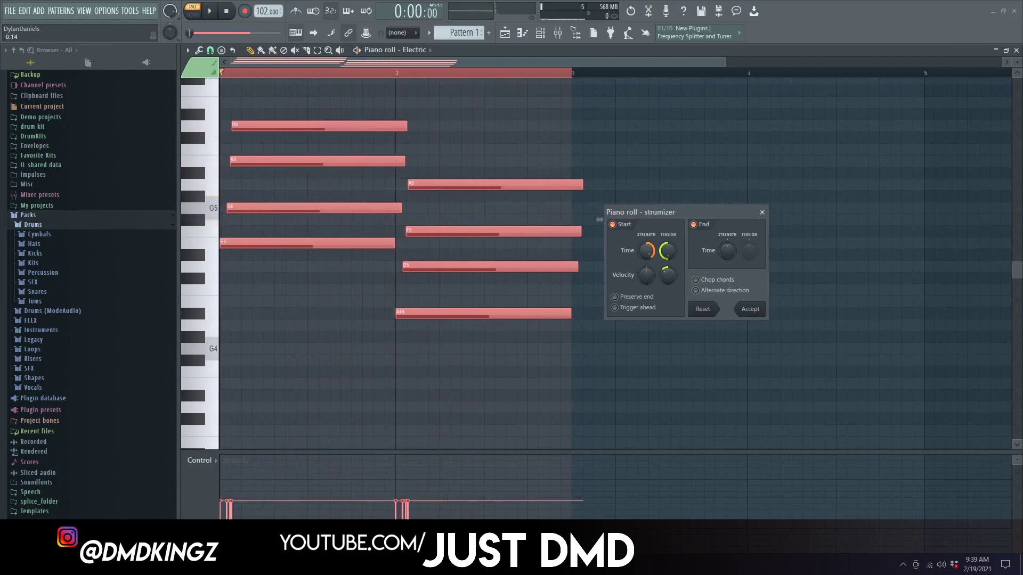
{"action": "key", "text": "space"}
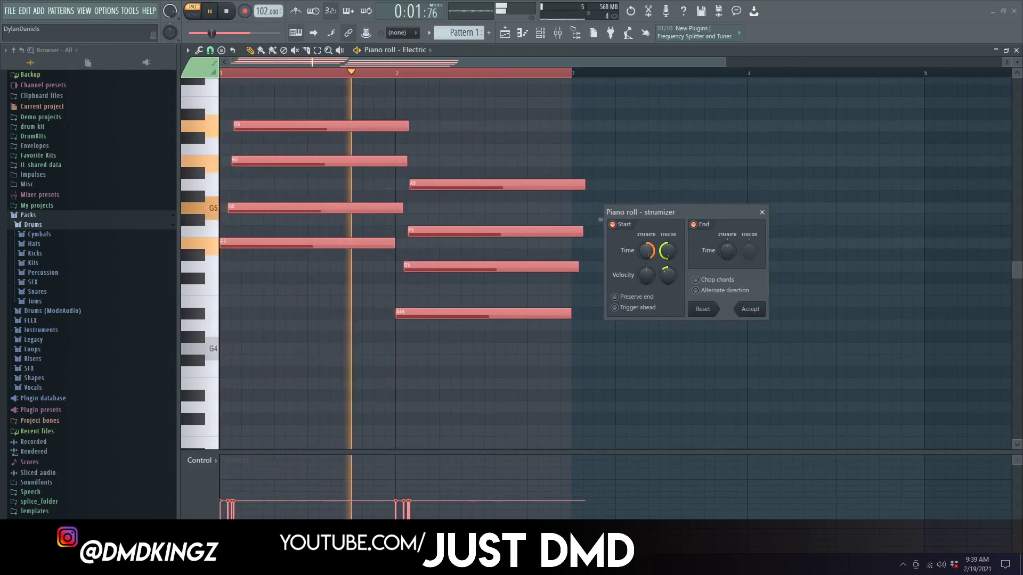
{"action": "left_click", "coordinate": [763, 310]}
{"action": "left_click_drag", "start_coordinate": [580, 341], "coordinate": [572, 126]}
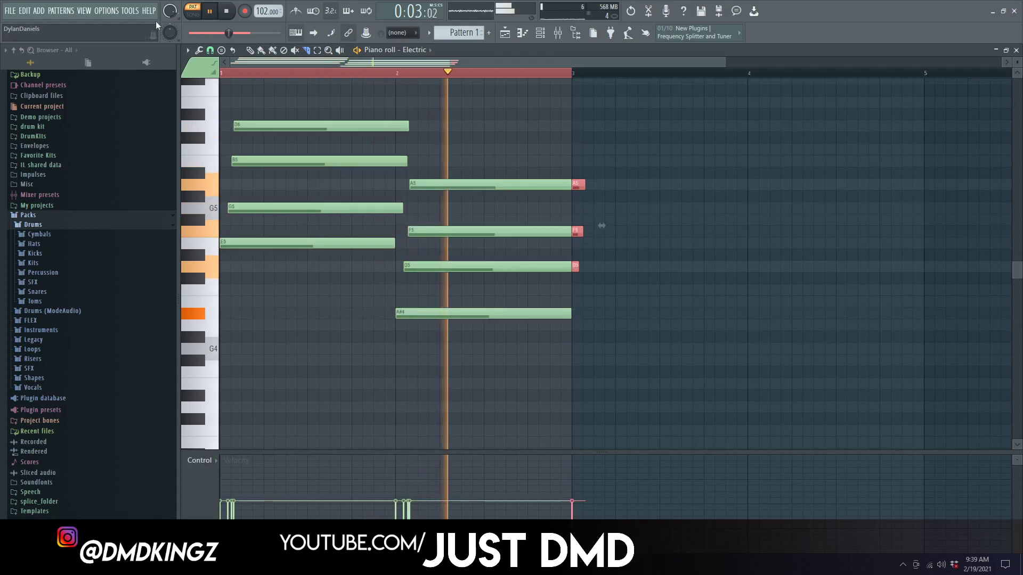
{"action": "key", "text": "space"}
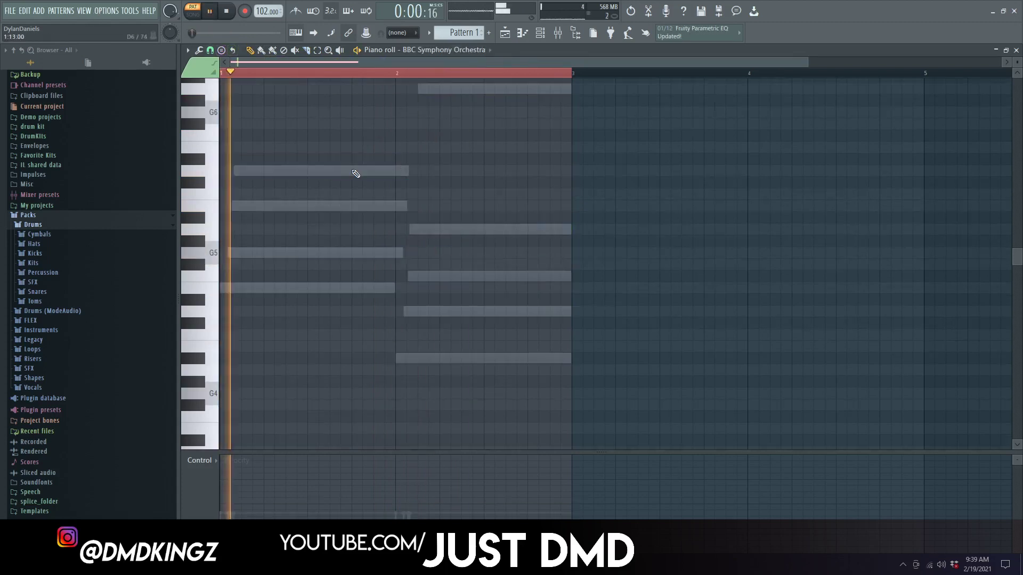
- Draw one-bar BBC Symphony Orchestra notes, D7 in bar 1 and A6 in bar 2, and copy both one octave lower
{"action": "scroll", "coordinate": [392, 154], "scroll_direction": "up", "scroll_amount": 4}
{"action": "left_click", "coordinate": [396, 229]}
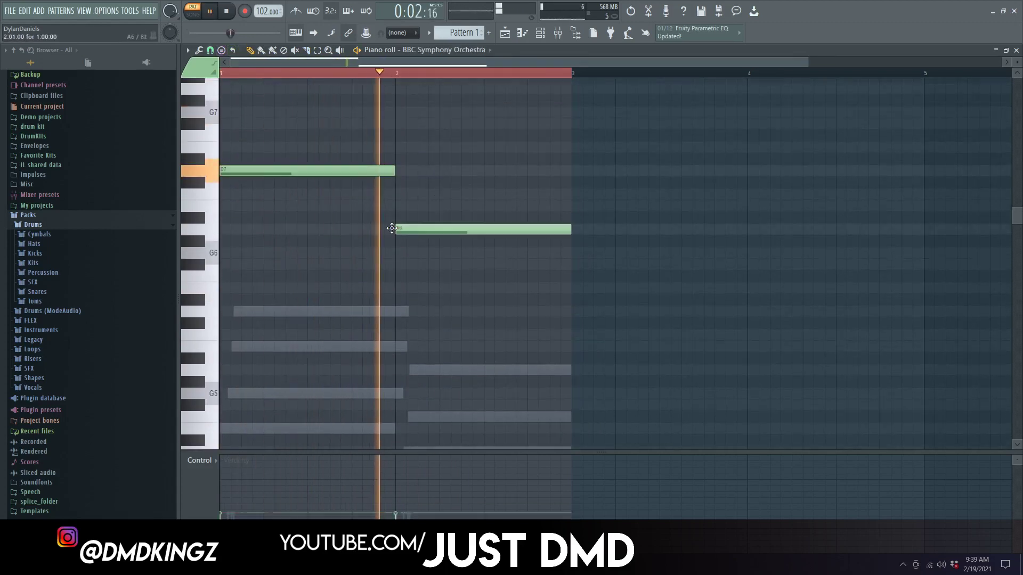
{"action": "left_click_drag", "start_coordinate": [474, 258], "coordinate": [306, 134]}
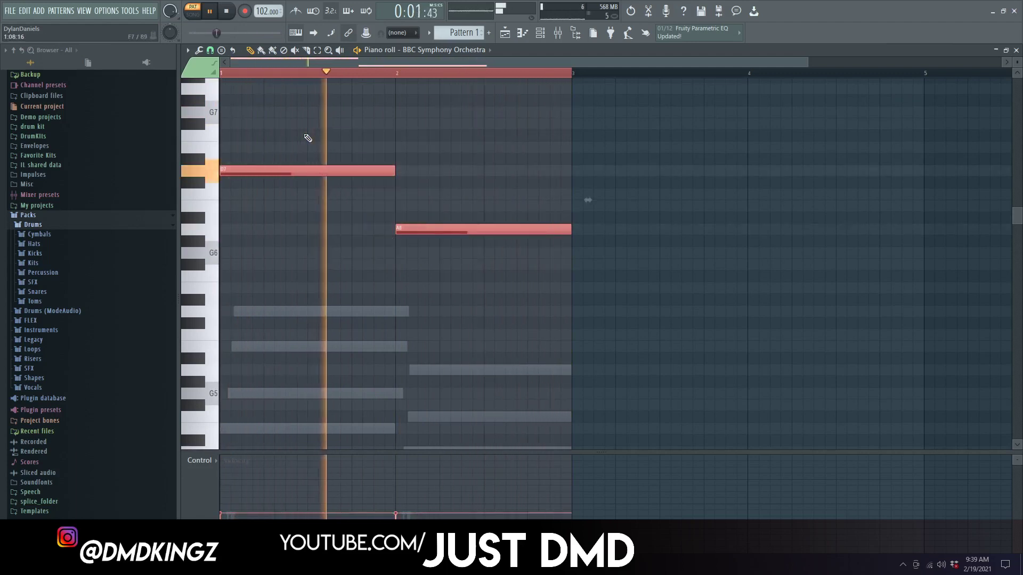
{"action": "key", "text": "shift+Right"}
{"action": "key", "text": "ctrl+Down"}
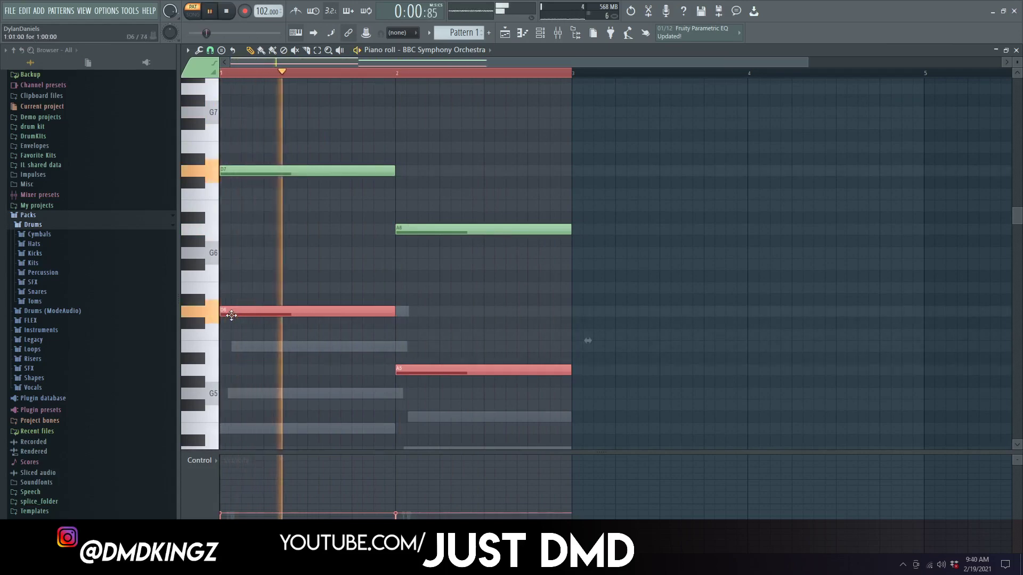
- Shorten the D6 note and add short C6 and A#5 passing notes leading into bar 2
{"action": "left_click", "coordinate": [352, 346]}
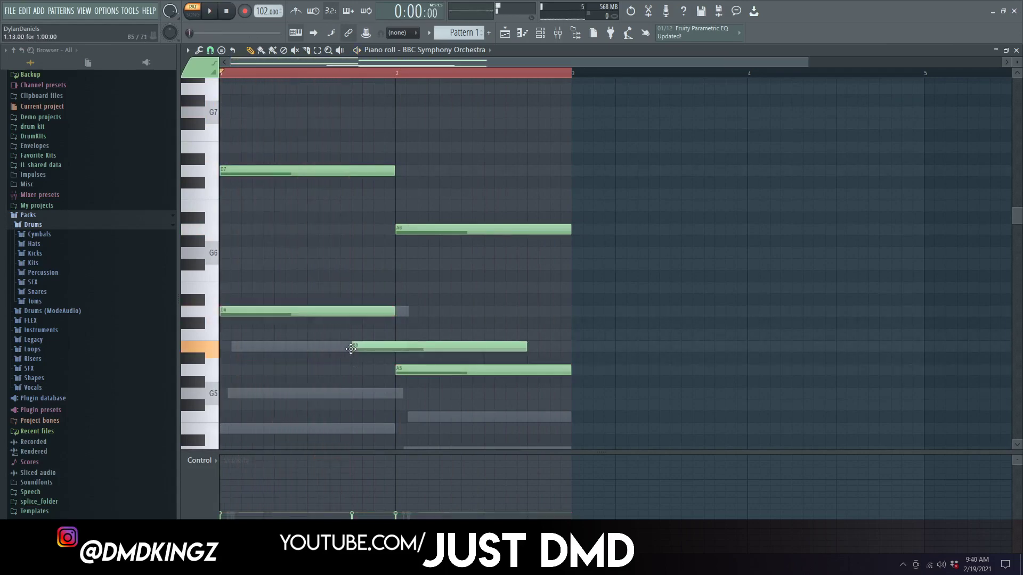
{"action": "left_click_drag", "start_coordinate": [349, 361], "coordinate": [349, 334]}
{"action": "key", "text": "space"}
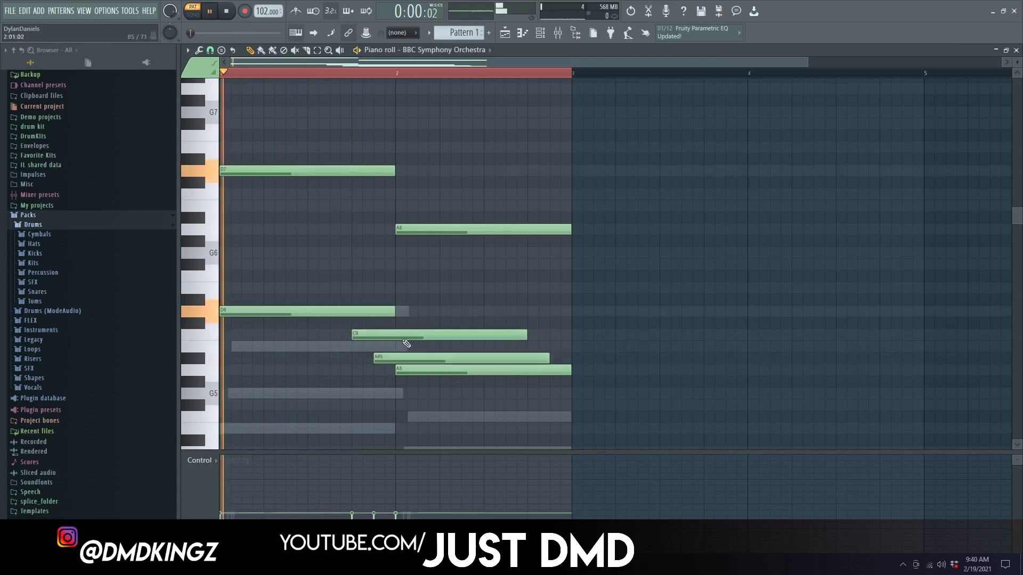
{"action": "left_click_drag", "start_coordinate": [394, 311], "coordinate": [349, 305]}
{"action": "left_click_drag", "start_coordinate": [524, 335], "coordinate": [363, 337]}
{"action": "mouse_move", "coordinate": [540, 357]}
{"action": "left_mouse_down"}
{"action": "mouse_move", "coordinate": [506, 355]}
{"action": "mouse_move", "coordinate": [545, 357]}
{"action": "left_mouse_up"}
{"action": "key", "text": "space"}
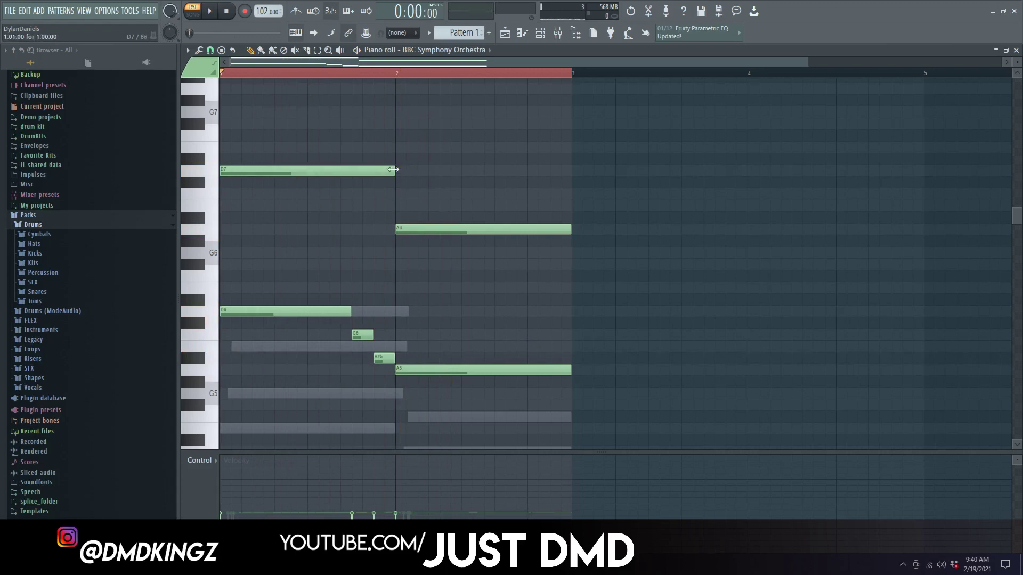
- Shorten the D7 note and add short C7 and A#6 passing notes to match the lower octave
{"action": "left_click_drag", "start_coordinate": [356, 170], "coordinate": [349, 170]}
{"action": "key", "text": "space"}
{"action": "left_click", "coordinate": [360, 194]}
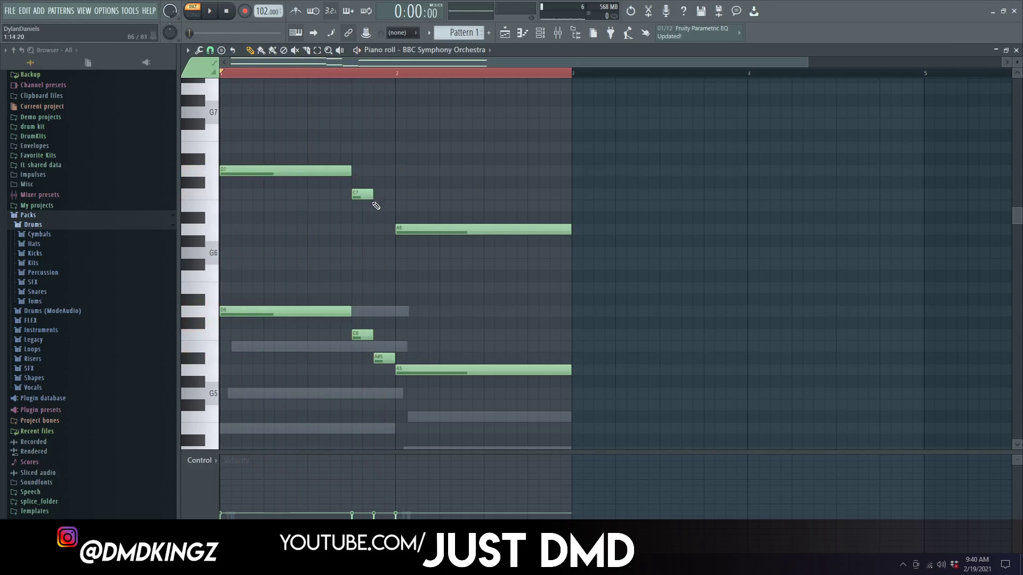
- Copy the lower-octave melody line one octave further down, from D5 to A4, and play the layered parts
{"action": "left_click_drag", "start_coordinate": [487, 402], "coordinate": [267, 308]}
{"action": "key", "text": "ctrl+Down"}
{"action": "key", "text": "space"}
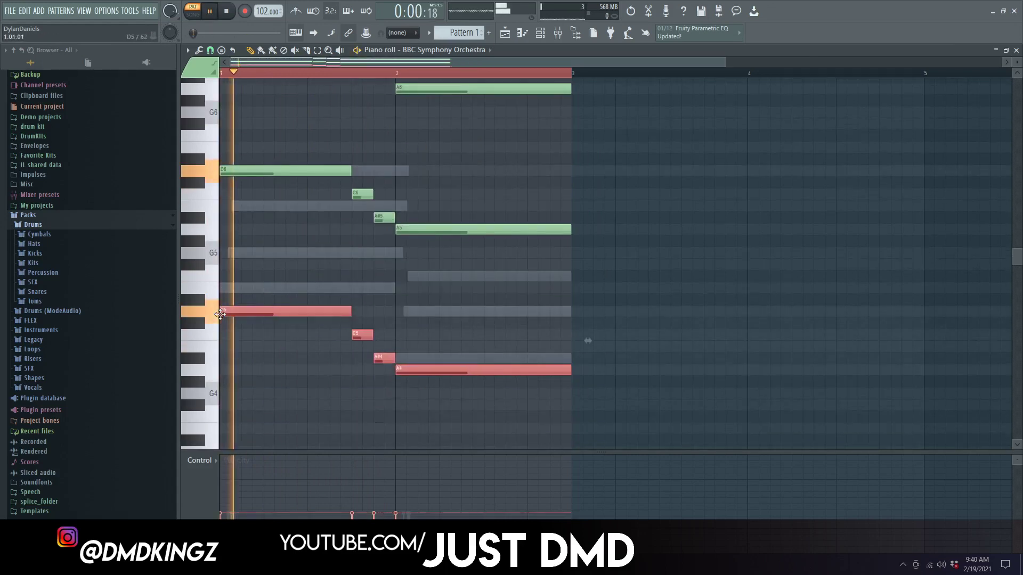
{"action": "left_click", "coordinate": [541, 37]}
{"action": "key", "text": "space"}
{"action": "left_click", "coordinate": [441, 312]}
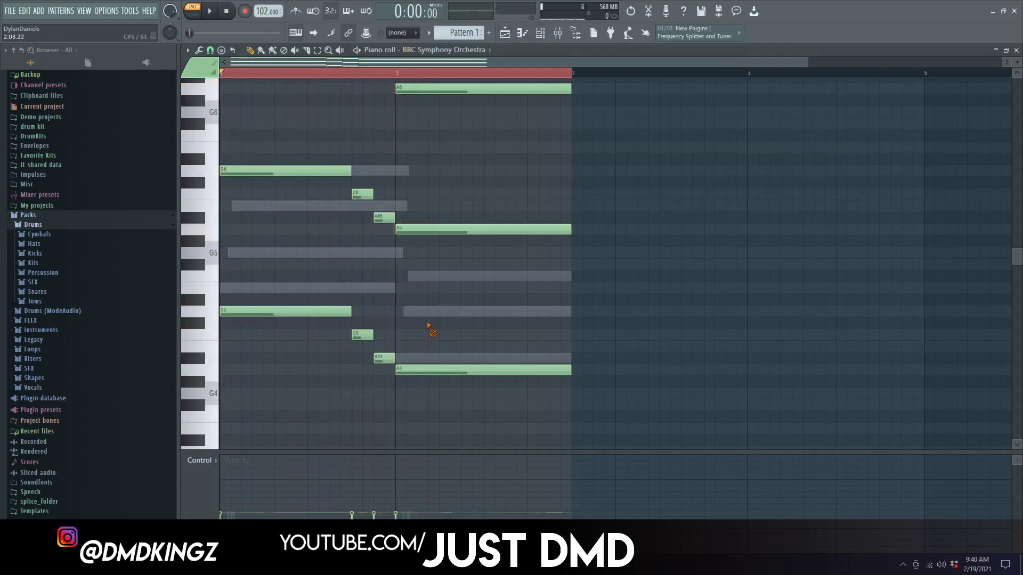
{"action": "scroll", "coordinate": [430, 326], "scroll_direction": "up", "scroll_amount": 2}
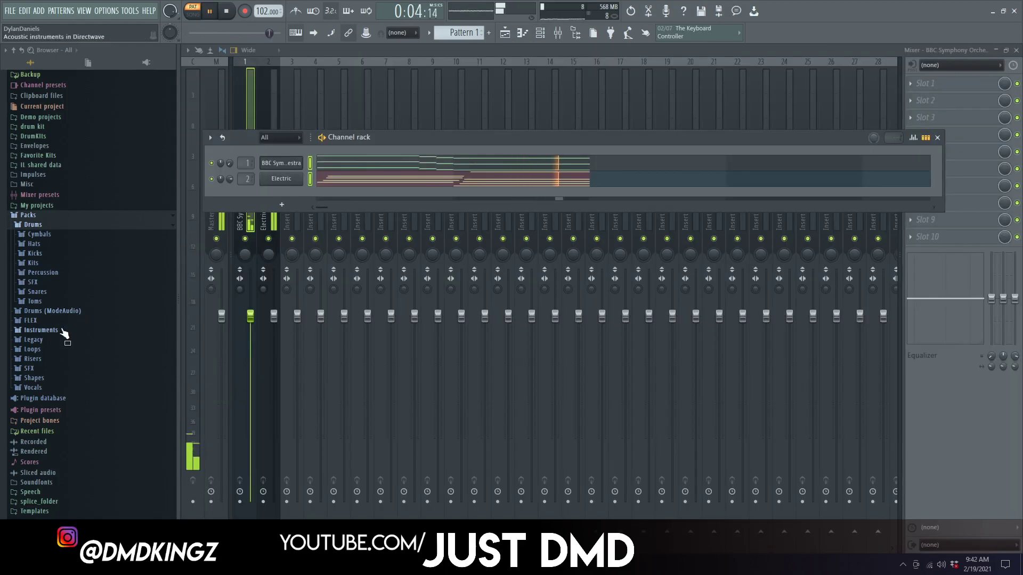
- Add the Brass Section instrument from the Orchestral instruments pack as a new channel and close its plugin window
{"action": "left_click", "coordinate": [63, 332]}
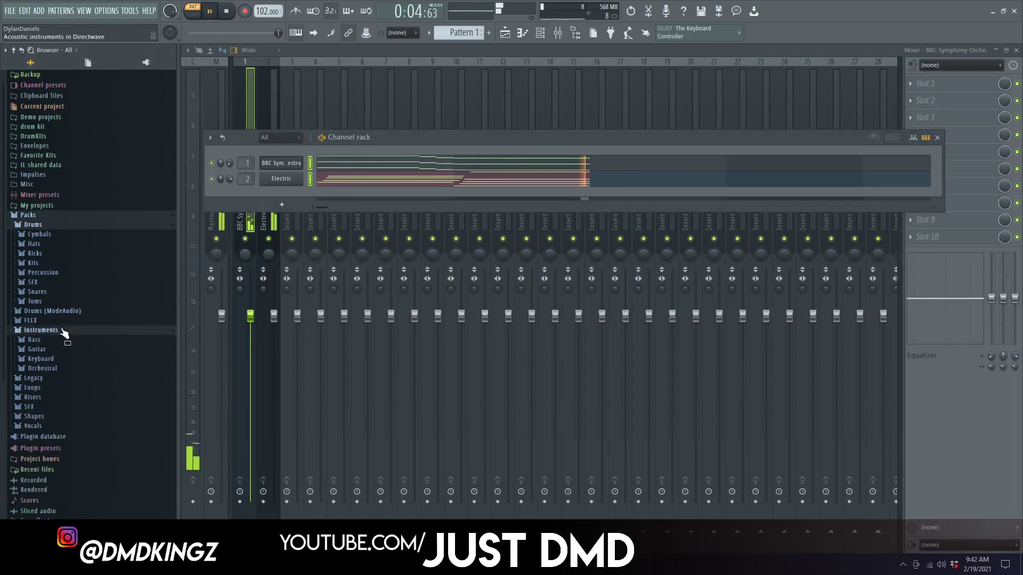
{"action": "left_click", "coordinate": [44, 372]}
{"action": "left_click_drag", "start_coordinate": [289, 195], "coordinate": [288, 195]}
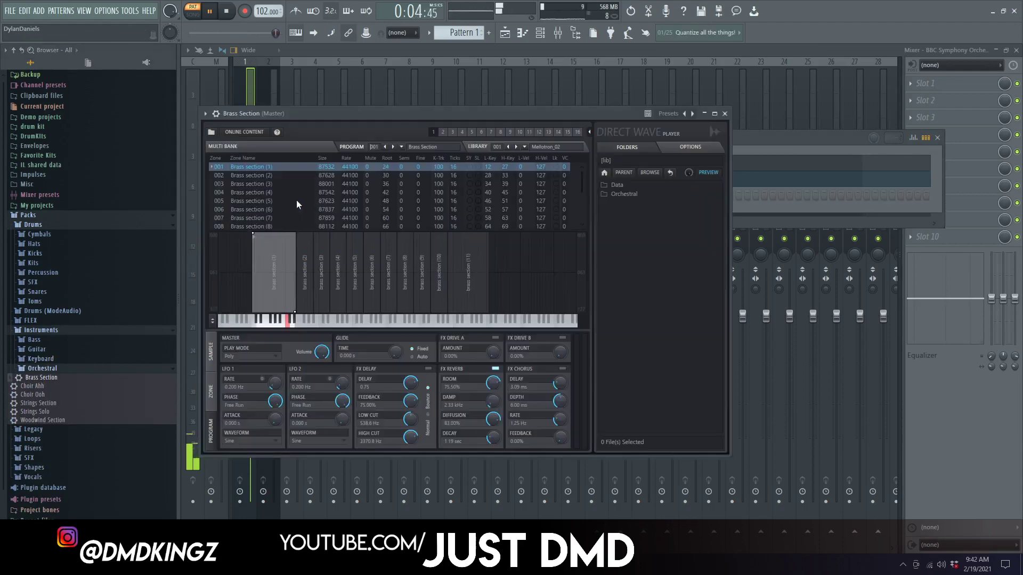
{"action": "left_click", "coordinate": [725, 113]}
{"action": "key", "text": "space"}
- Write short Brass Section notes in its piano roll, D6 at the start of bar 1 and A5 at bar 2
{"action": "right_click", "coordinate": [273, 194]}
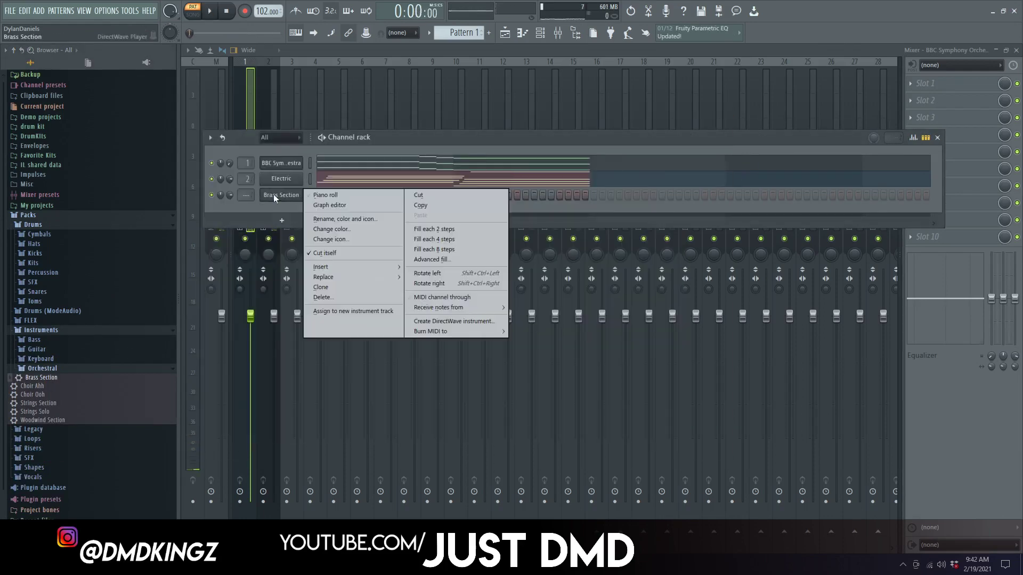
{"action": "left_click", "coordinate": [308, 196]}
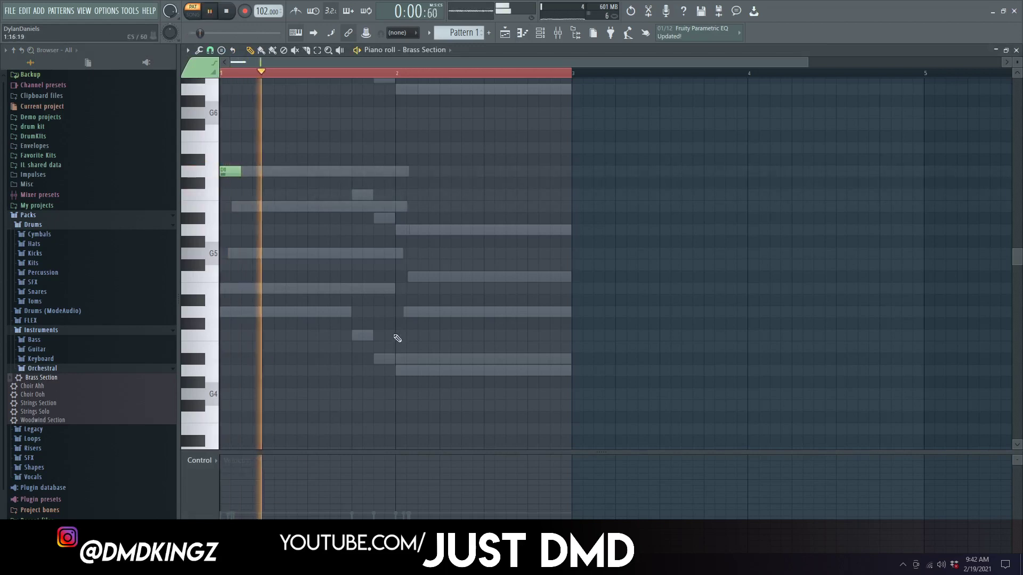
{"action": "left_click", "coordinate": [399, 360]}
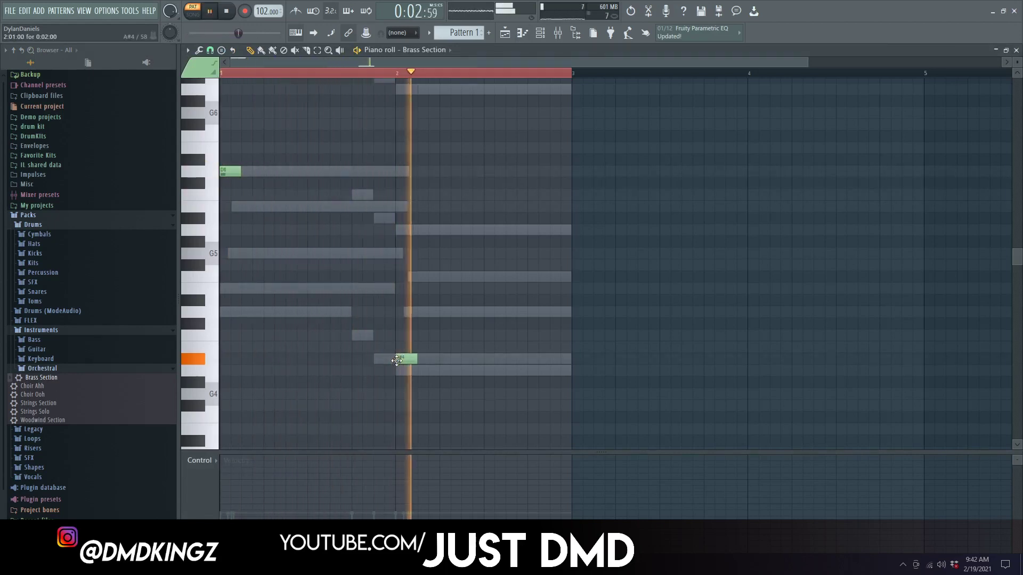
{"action": "key", "text": "space"}
{"action": "left_click", "coordinate": [400, 347]}
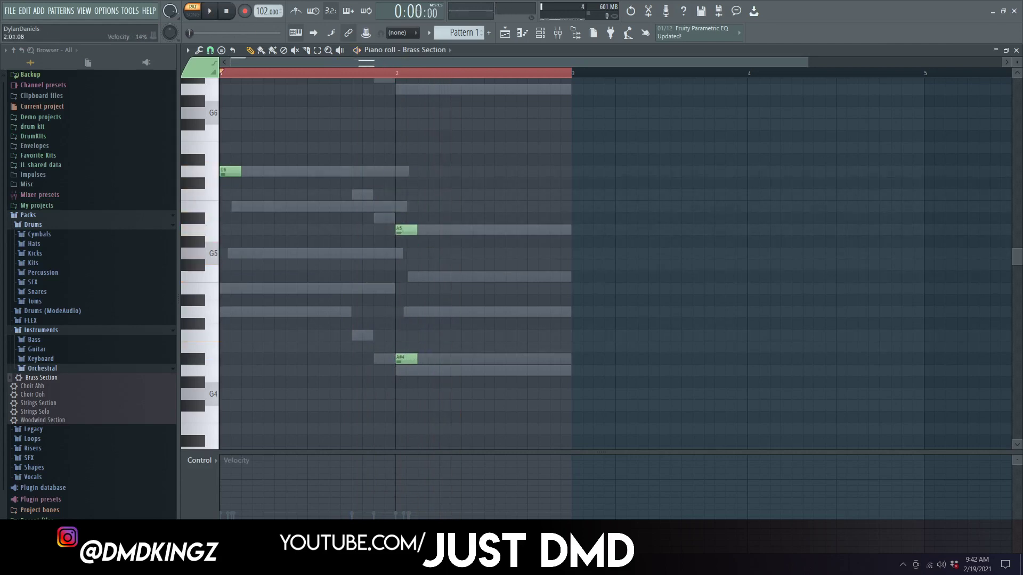
{"action": "key", "text": "space"}
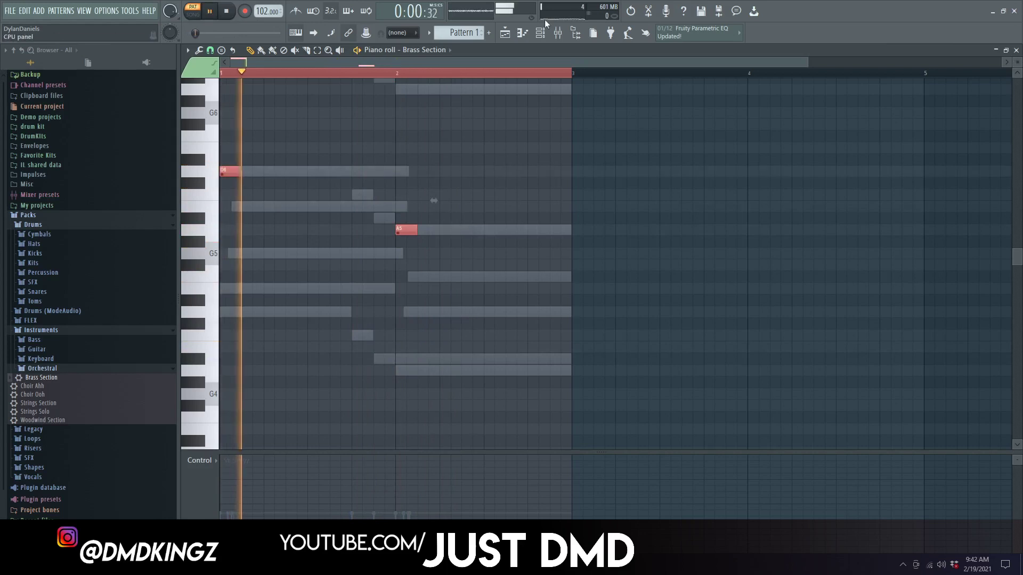
- Load the iZotope Vinyl effect into the first slot of mixer track Insert 4
{"action": "key", "text": "F6"}
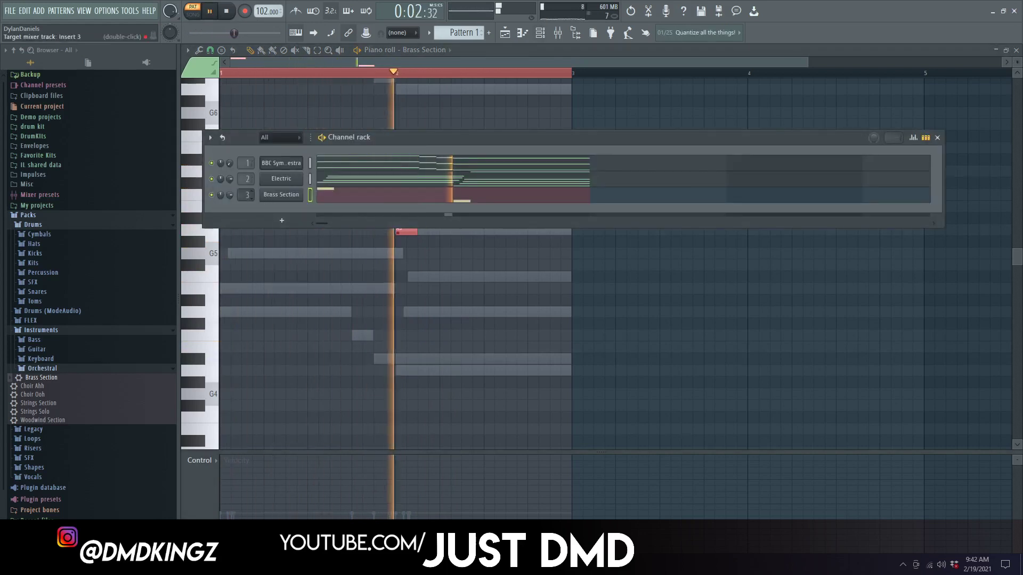
{"action": "key", "text": "F9"}
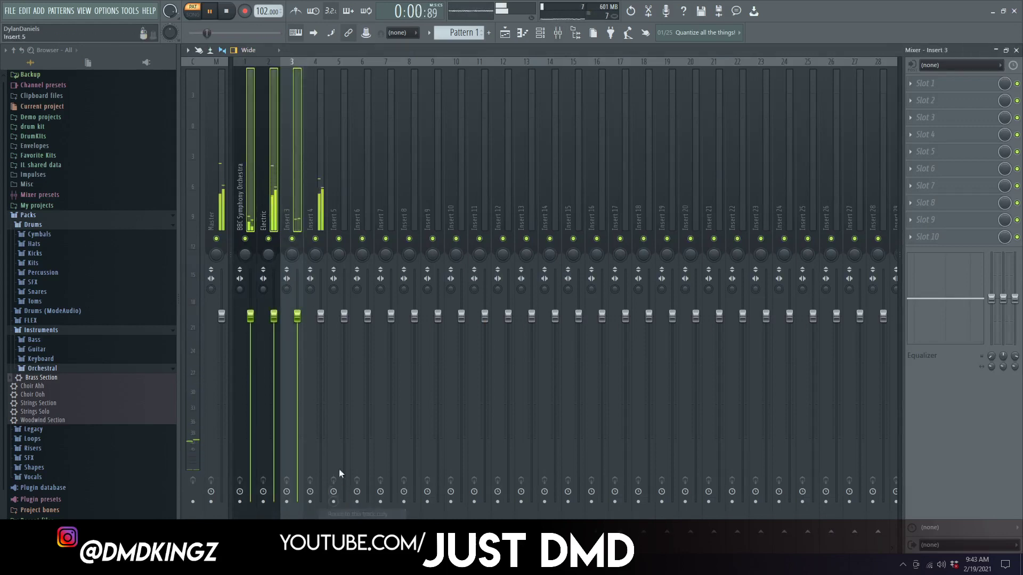
{"action": "left_click", "coordinate": [318, 169]}
{"action": "left_click", "coordinate": [983, 84]}
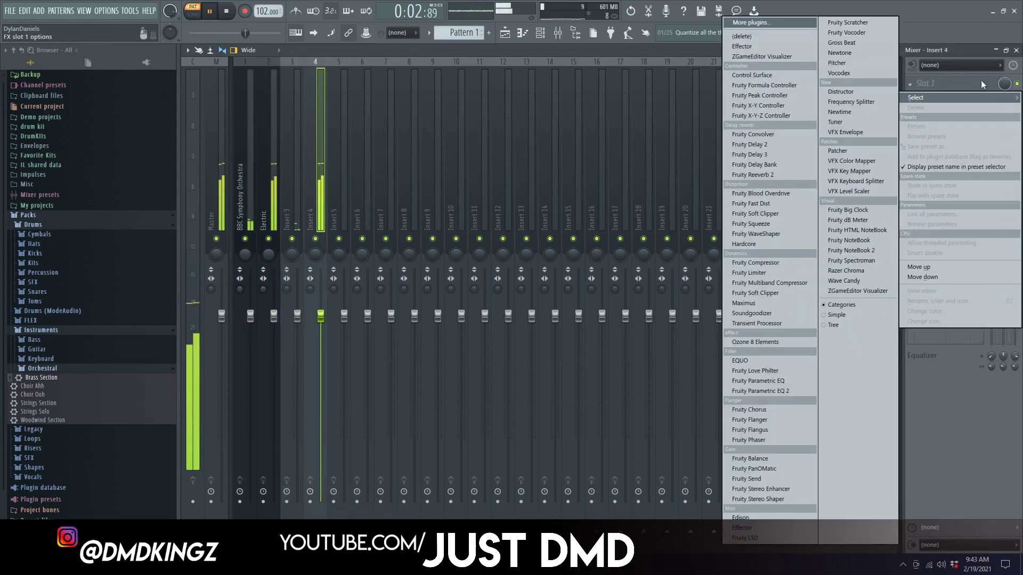
{"action": "left_click", "coordinate": [784, 22]}
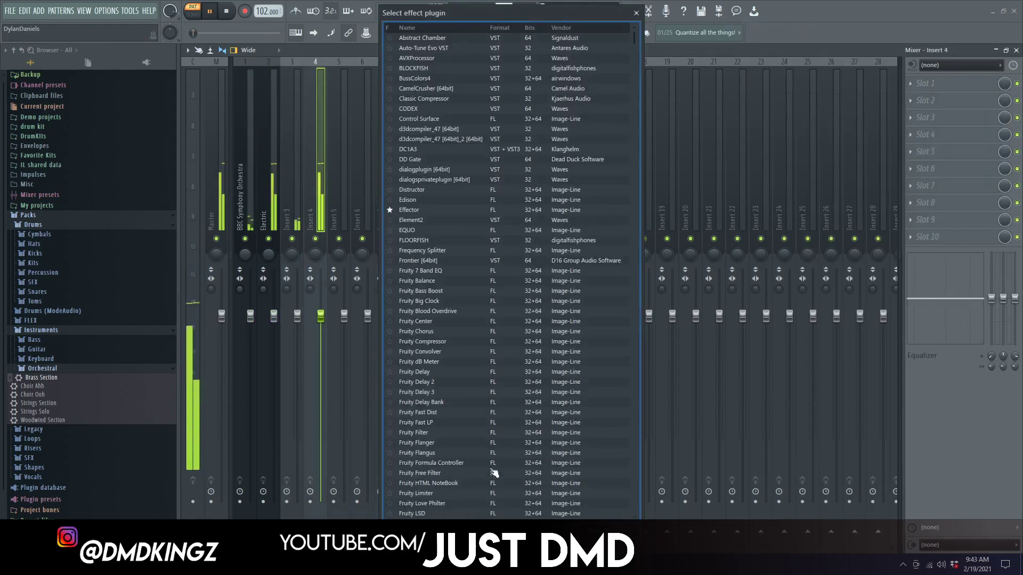
{"action": "type", "text": "z"}
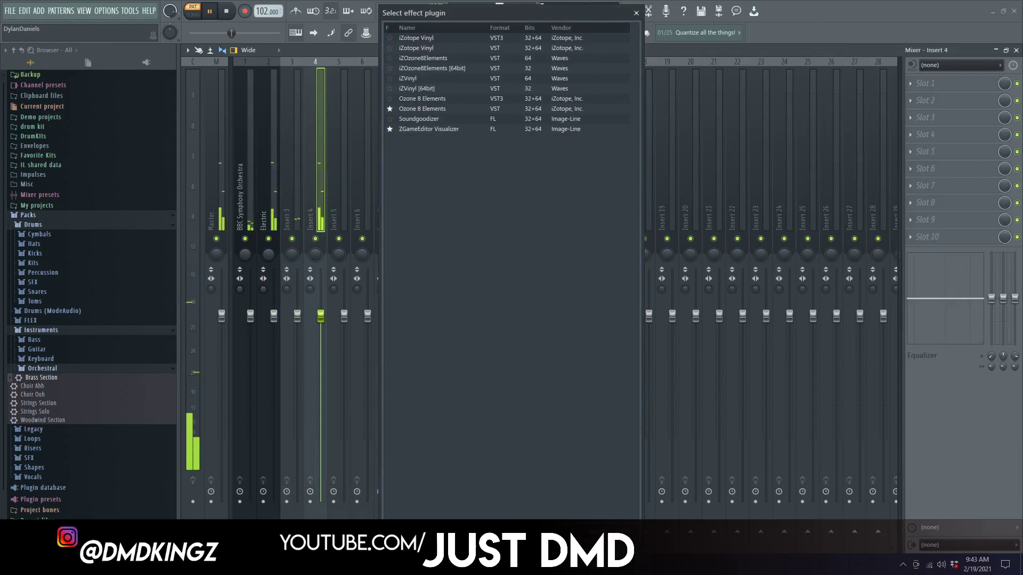
{"action": "double_click", "coordinate": [428, 39]}
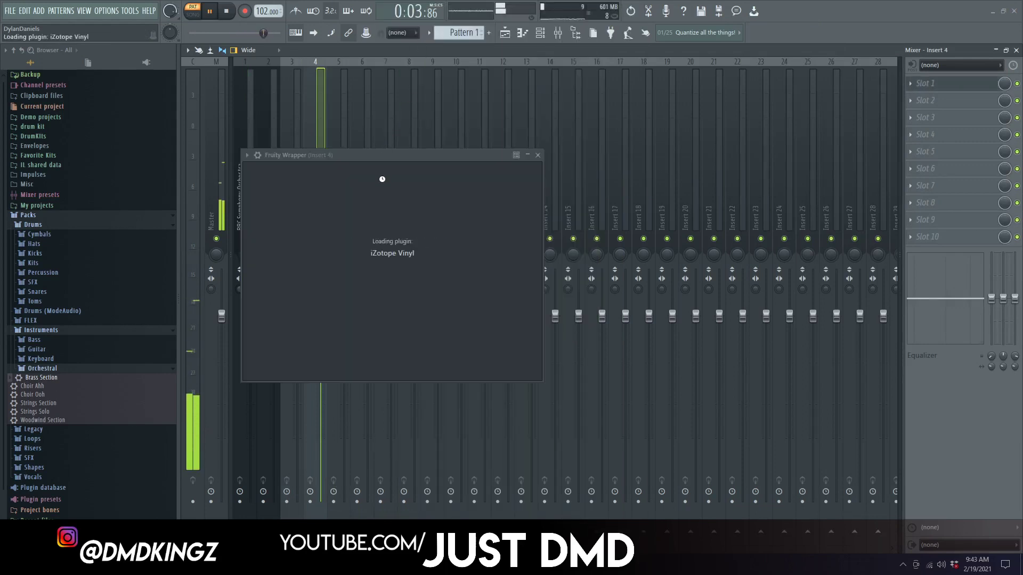
- Raise Vinyl's Wear level slightly, close its window, and open the second effect slot's options on Insert 4
{"action": "left_click_drag", "start_coordinate": [309, 264], "coordinate": [318, 255]}
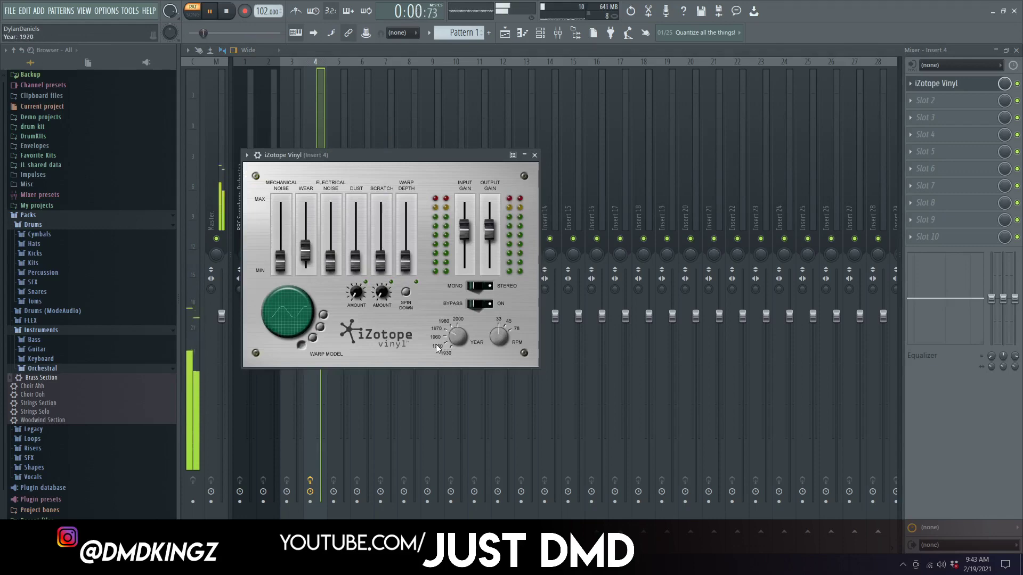
{"action": "left_click", "coordinate": [534, 155]}
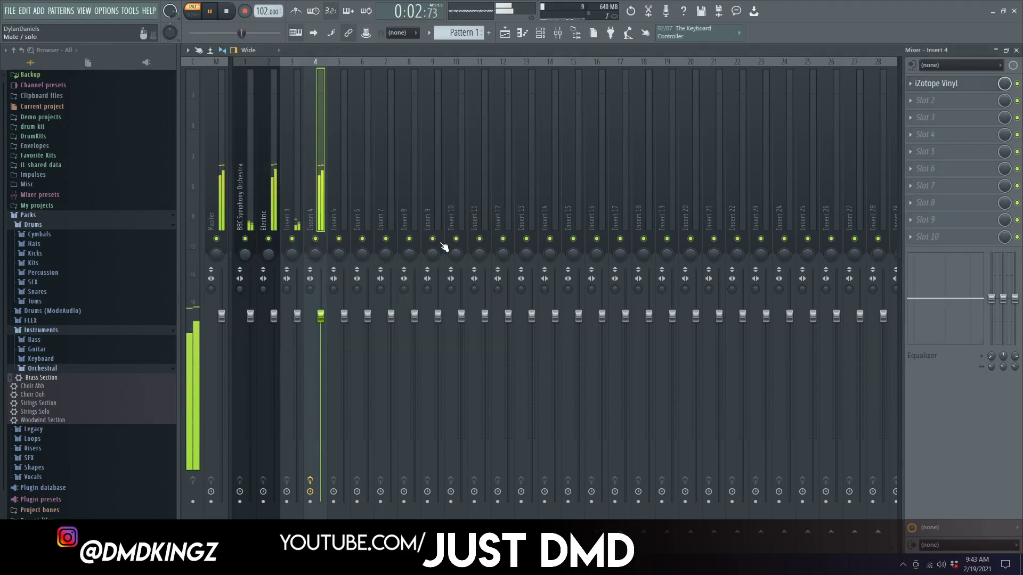
{"action": "left_click", "coordinate": [975, 100]}
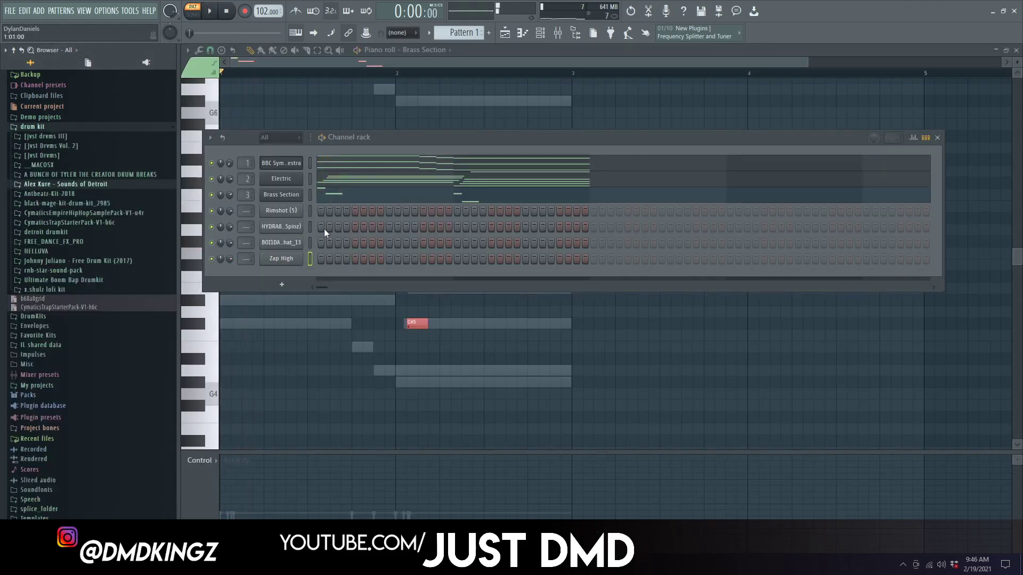
- Program Rimshot hits on steps 5, 13, 21 and 29, audition the pattern, and remove the step 13 hit
{"action": "left_click", "coordinate": [356, 211]}
{"action": "left_click", "coordinate": [424, 211]}
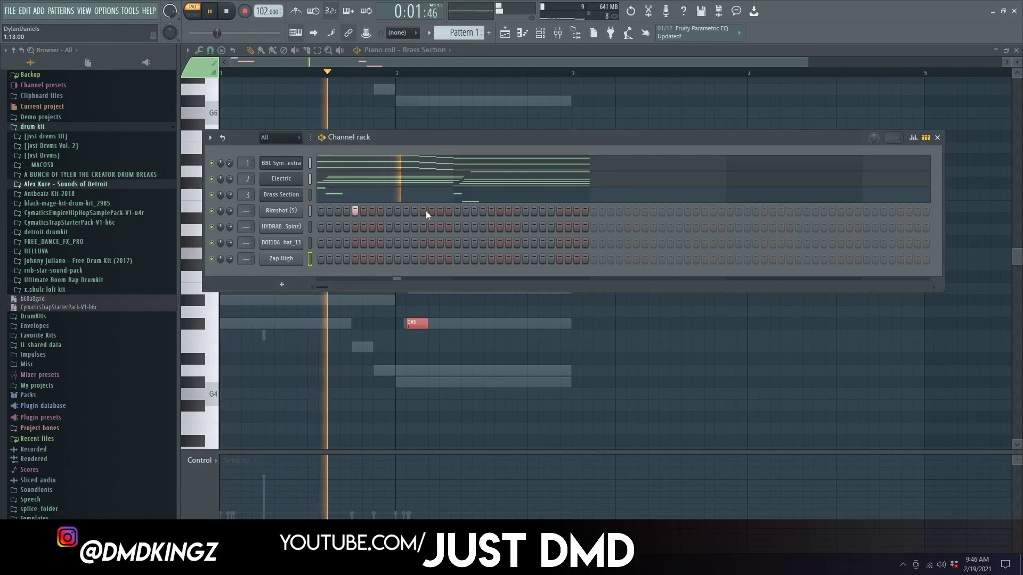
{"action": "left_click", "coordinate": [492, 211]}
{"action": "left_click", "coordinate": [558, 210]}
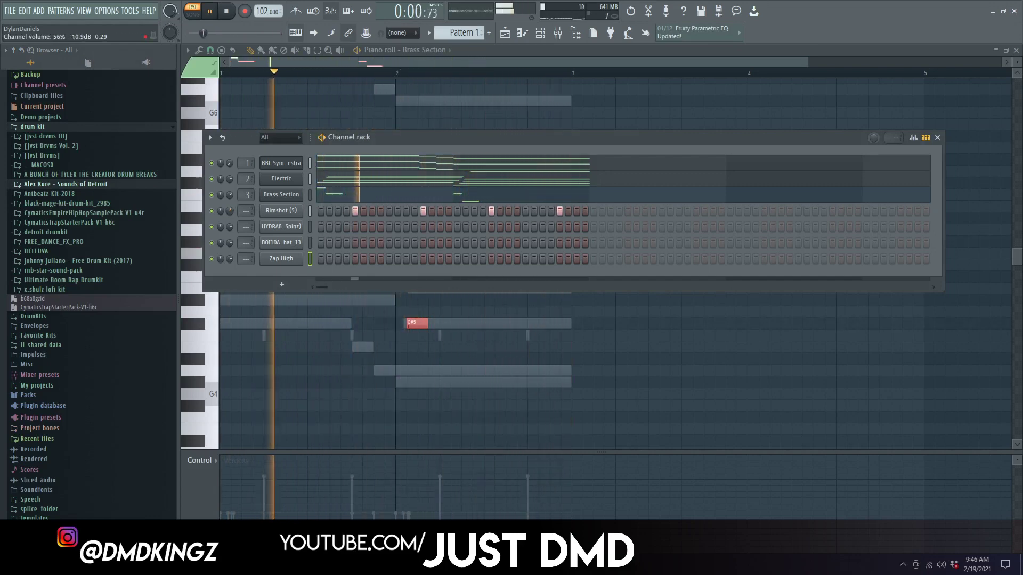
{"action": "key", "text": "space"}
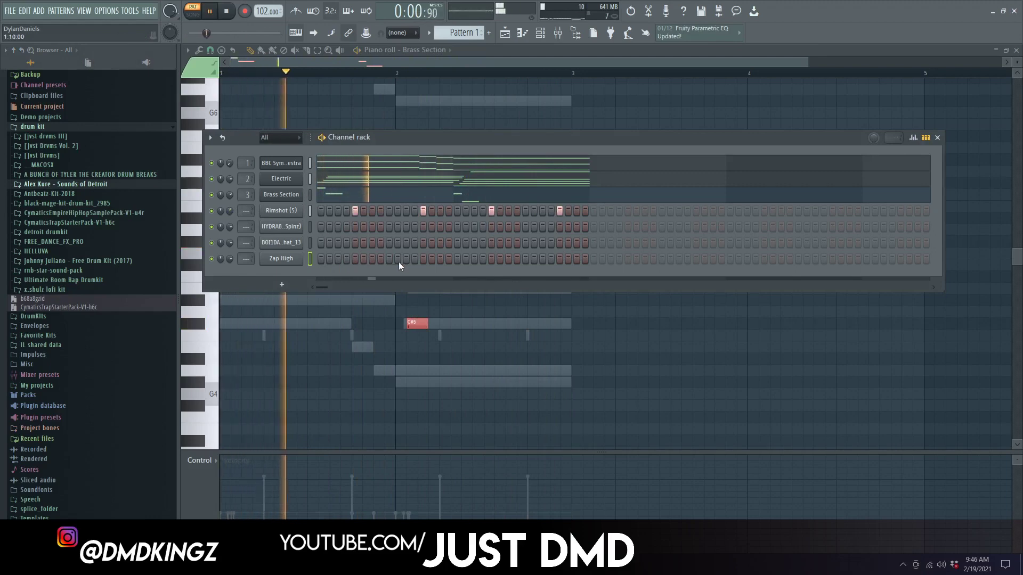
{"action": "right_click", "coordinate": [423, 211]}
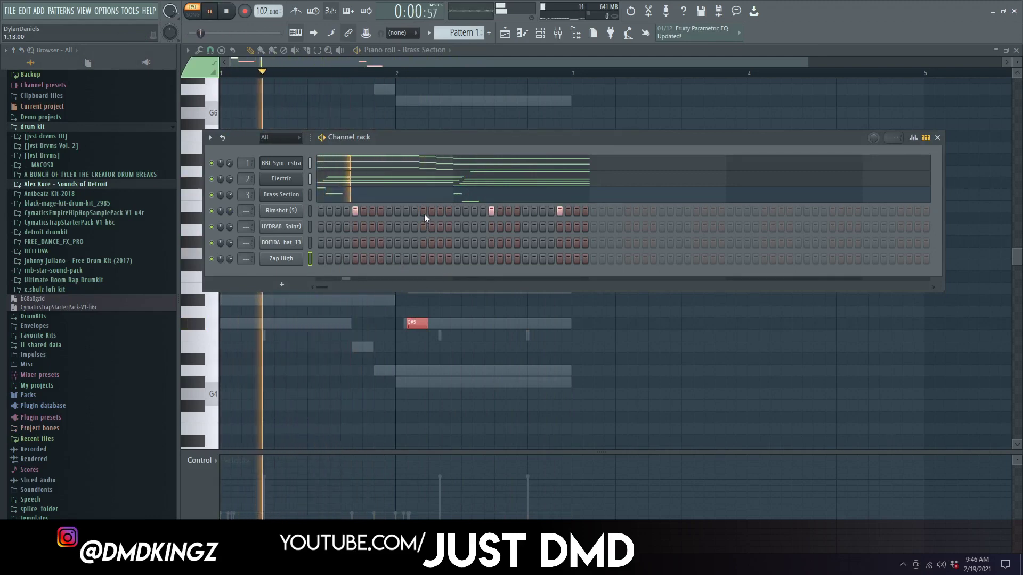
{"action": "left_click", "coordinate": [406, 210]}
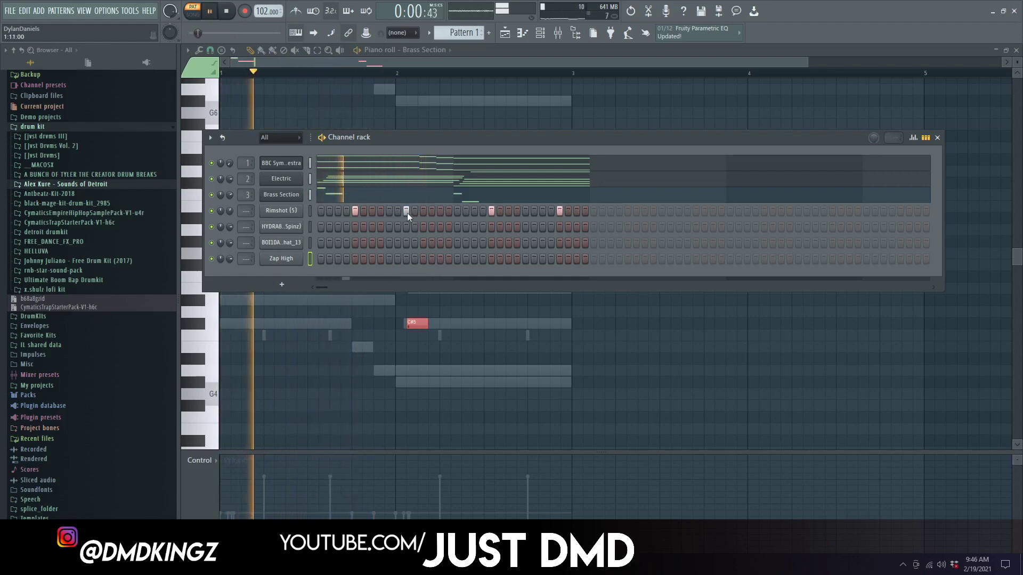
{"action": "right_click", "coordinate": [407, 213]}
{"action": "left_click", "coordinate": [398, 211]}
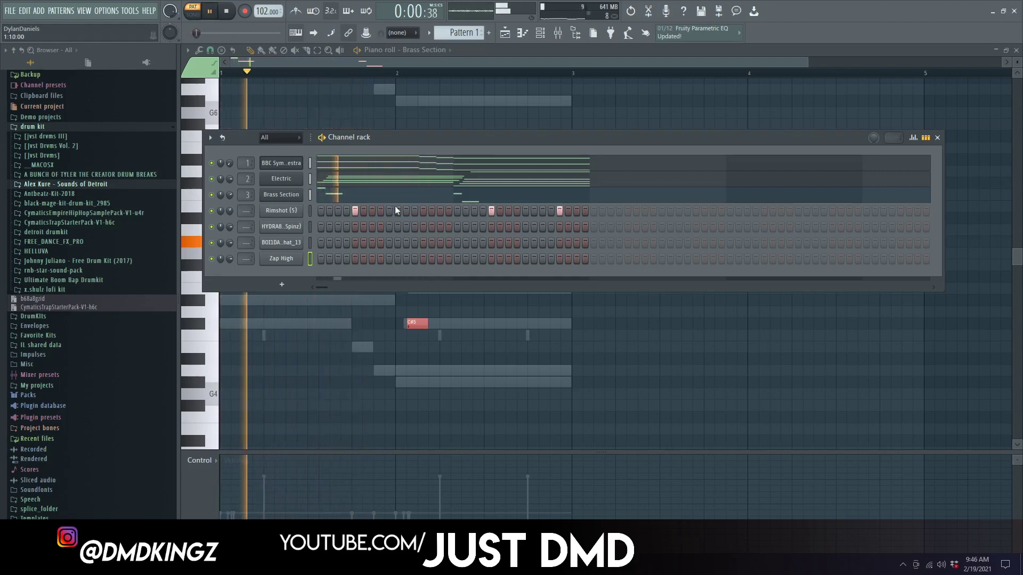
{"action": "right_click", "coordinate": [397, 210]}
{"action": "left_click", "coordinate": [407, 212]}
{"action": "right_click", "coordinate": [409, 213]}
- Add Rimshot hits on steps 12 and 15 and stop playback
{"action": "left_click", "coordinate": [413, 213]}
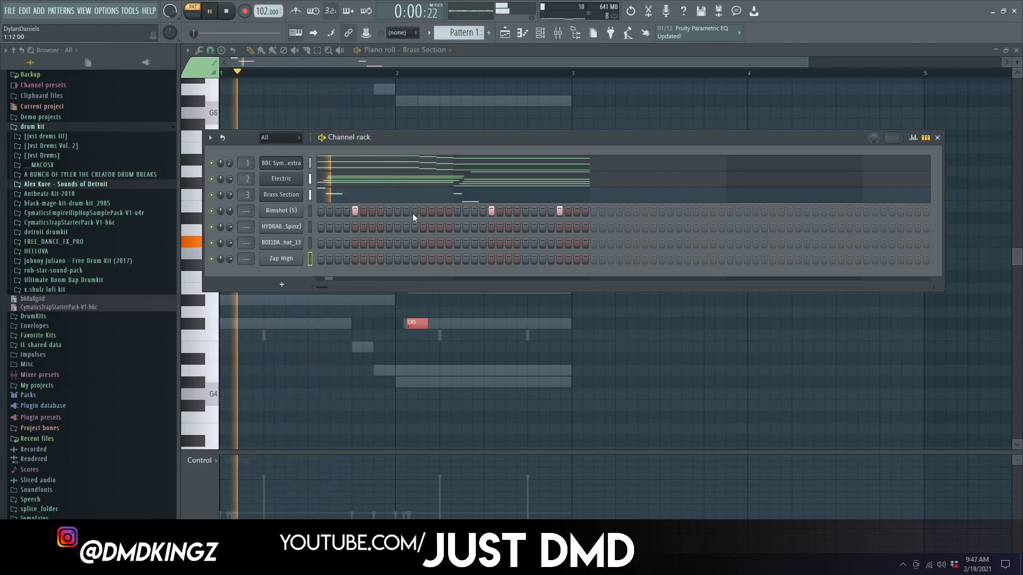
{"action": "left_click", "coordinate": [442, 211]}
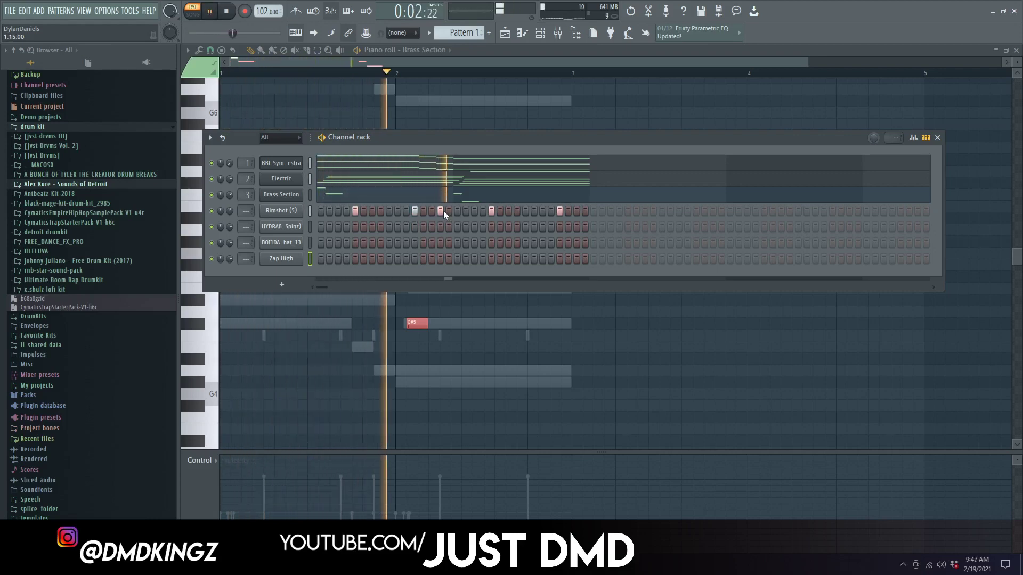
{"action": "key", "text": "space"}
- Open the Rimshot channel in the piano roll and delete its C5 hit at step 12 of bar 1
{"action": "right_click", "coordinate": [301, 208]}
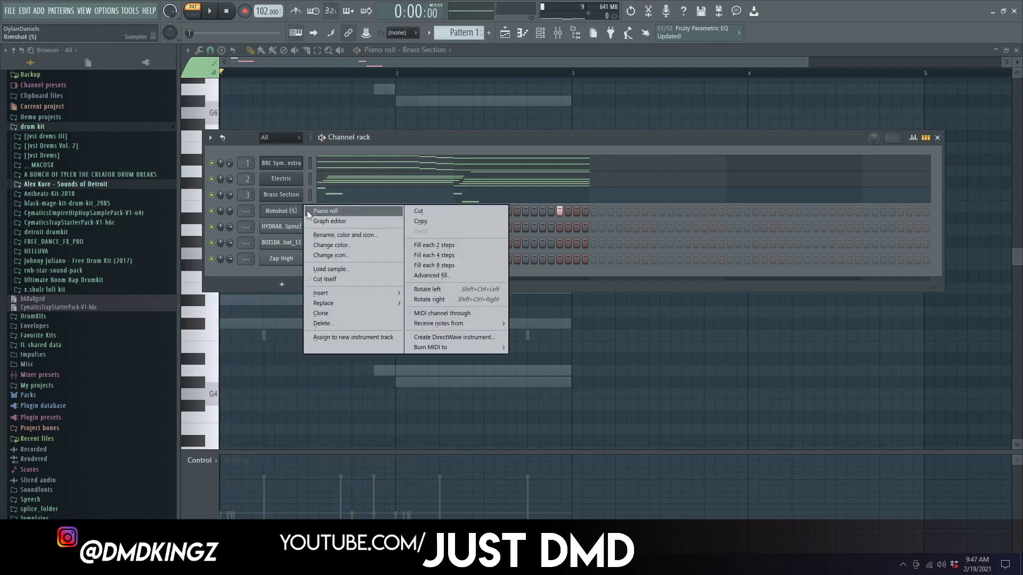
{"action": "left_click", "coordinate": [352, 211]}
{"action": "key", "text": "space"}
{"action": "right_click", "coordinate": [341, 336]}
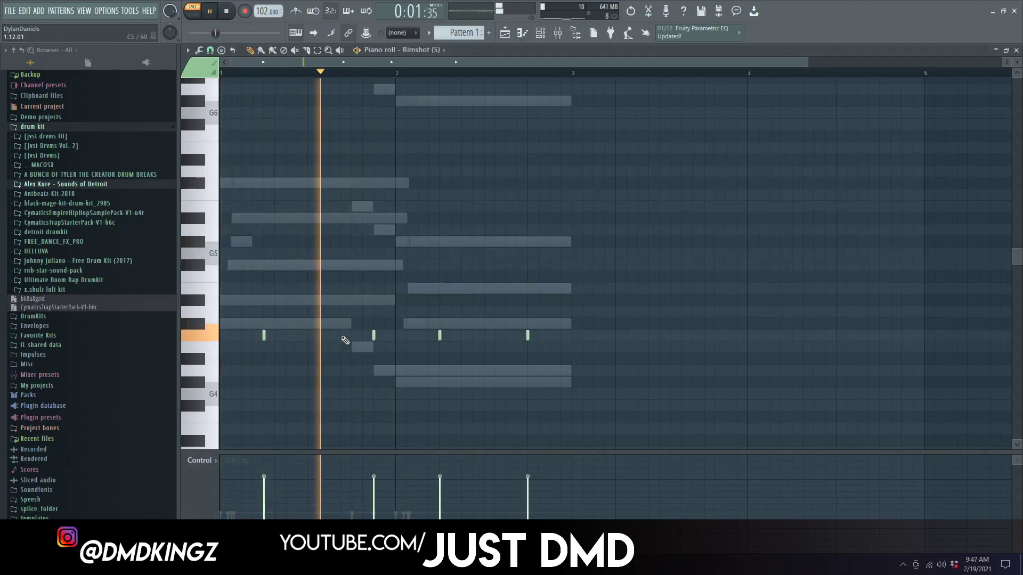
- Place a half-beat C5 Rimshot note at step 11 of bar 1, lower its velocity slightly, and audition it
{"action": "key", "text": "space"}
{"action": "key", "text": "space"}
{"action": "left_click", "coordinate": [333, 336]}
{"action": "key", "text": "space"}
{"action": "left_click_drag", "start_coordinate": [332, 477], "coordinate": [331, 481]}
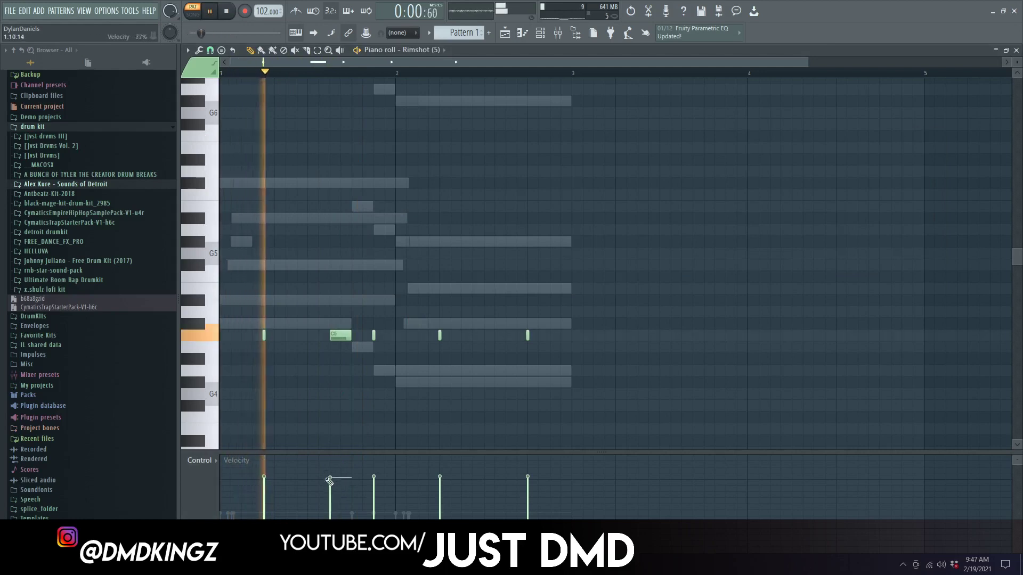
{"action": "key", "text": "space"}
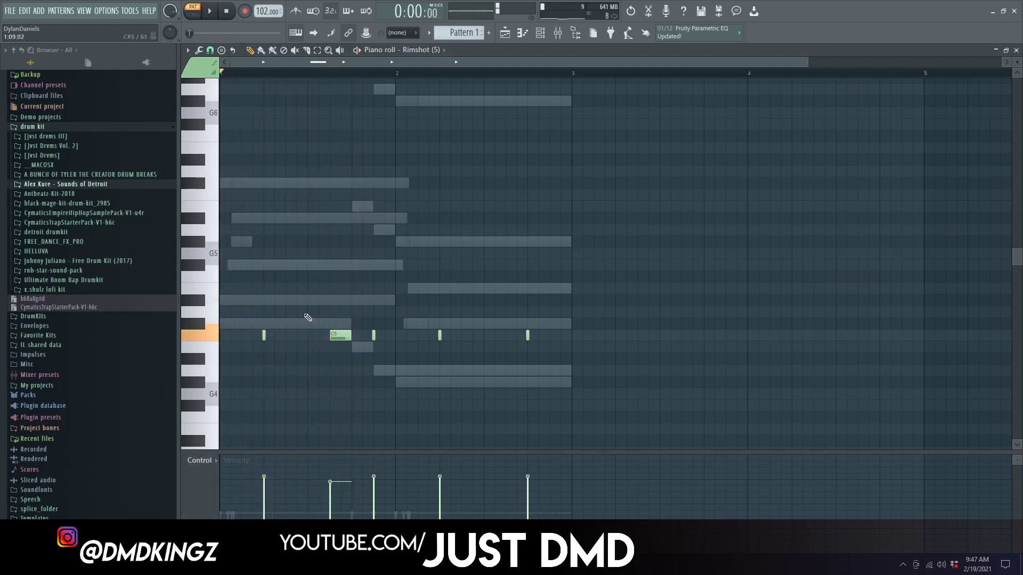
- Set the snap to 1/4 step and replace the long C5 Rimshot note with a short one at step 12 of bar 1
{"action": "left_click", "coordinate": [211, 51]}
{"action": "left_click", "coordinate": [230, 192]}
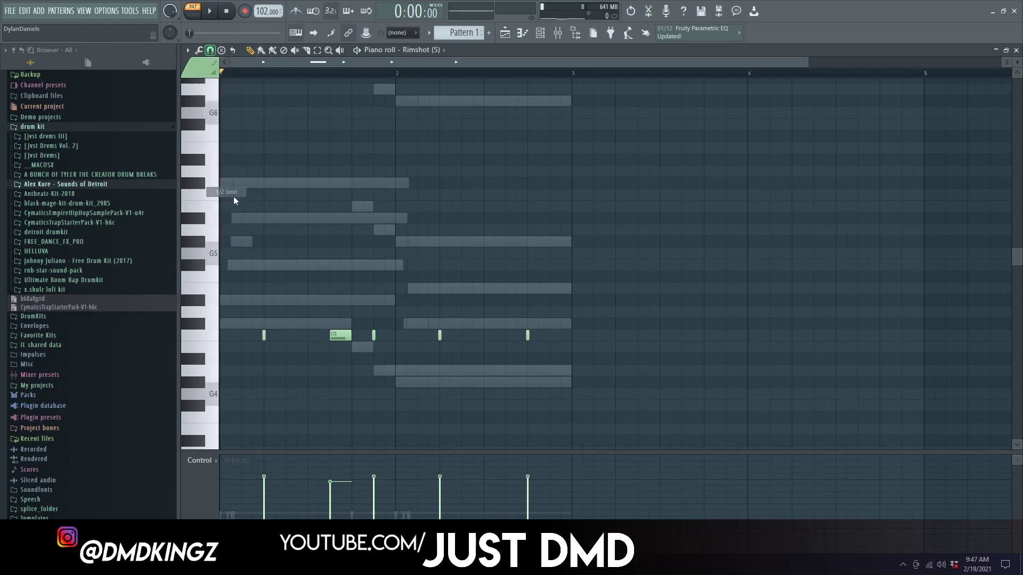
{"action": "left_click", "coordinate": [211, 51]}
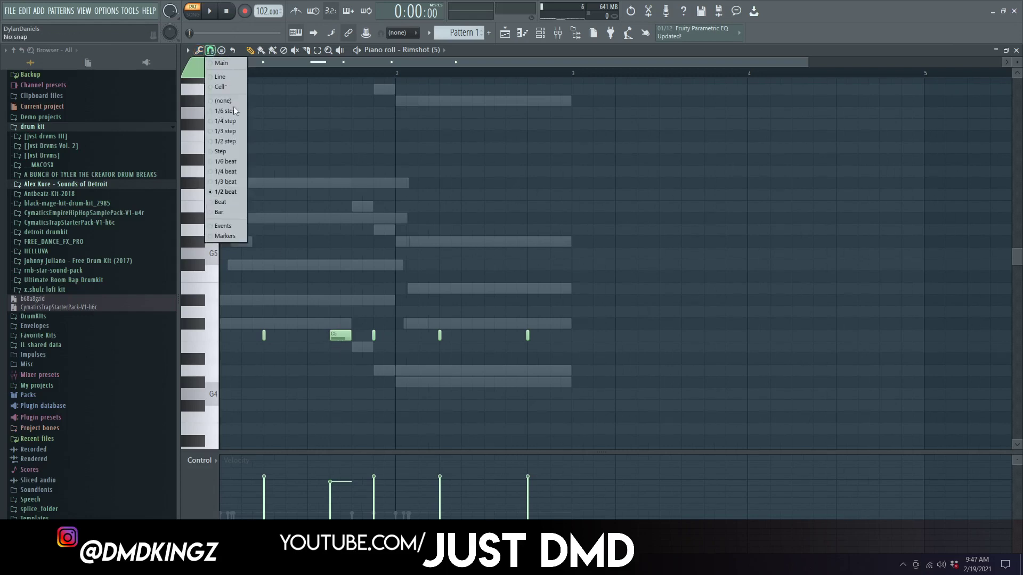
{"action": "left_click", "coordinate": [229, 124]}
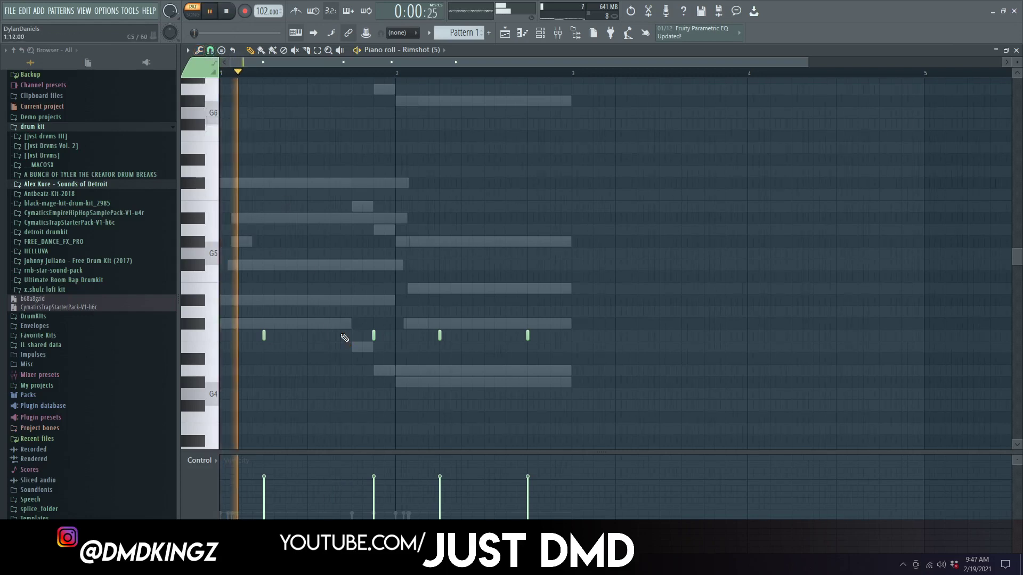
{"action": "left_click", "coordinate": [342, 335]}
{"action": "left_click_drag", "start_coordinate": [357, 335], "coordinate": [344, 335]}
- Replace the bar 2 Rimshot notes with a duplicate of bar 1, set a coarser beat-fraction snap, and play the result
{"action": "right_click", "coordinate": [439, 337]}
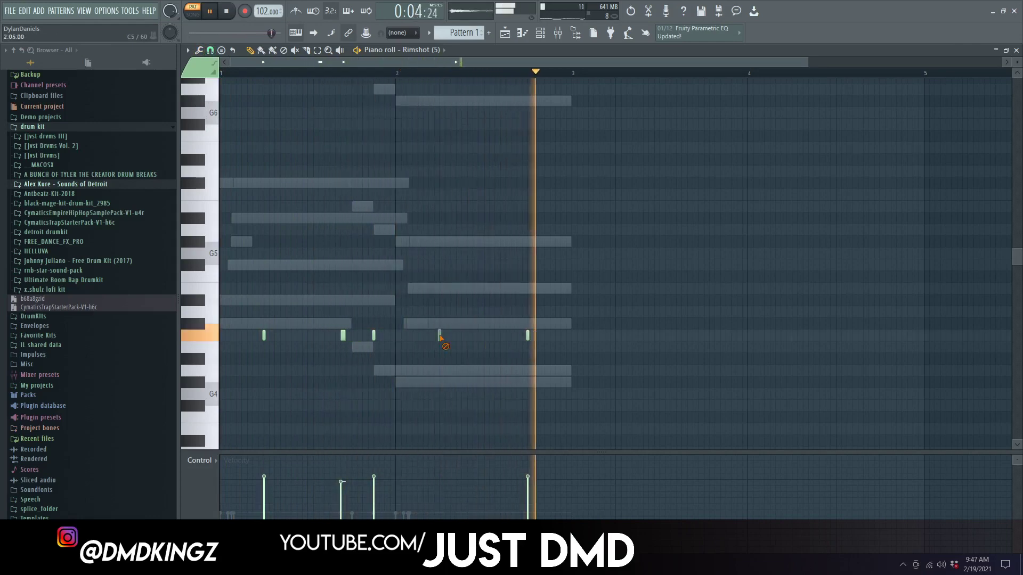
{"action": "left_click_drag", "start_coordinate": [400, 81], "coordinate": [2, 71]}
{"action": "key", "text": "ctrl+b"}
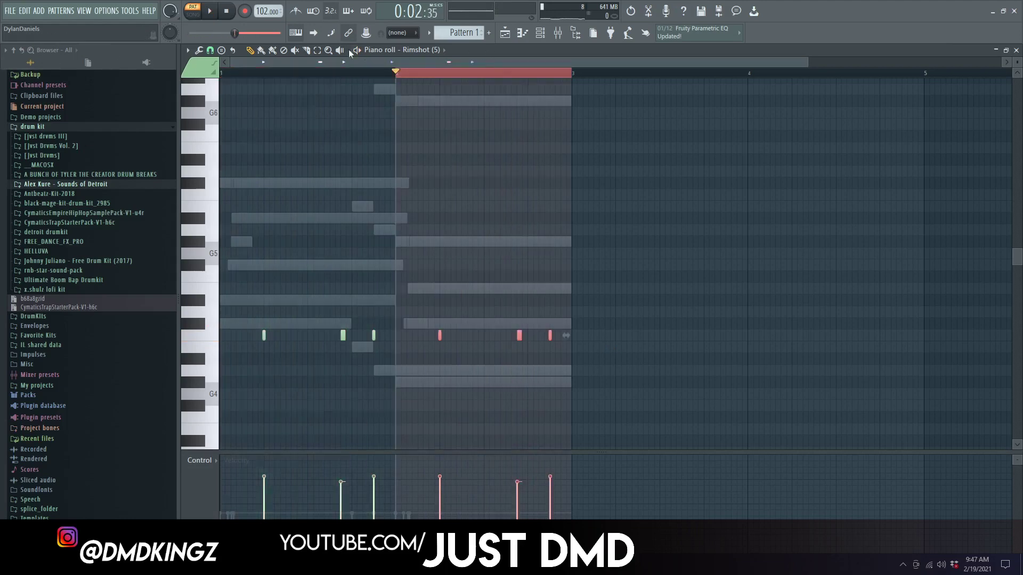
{"action": "left_click", "coordinate": [211, 50]}
{"action": "left_click", "coordinate": [232, 183]}
{"action": "key", "text": "space"}
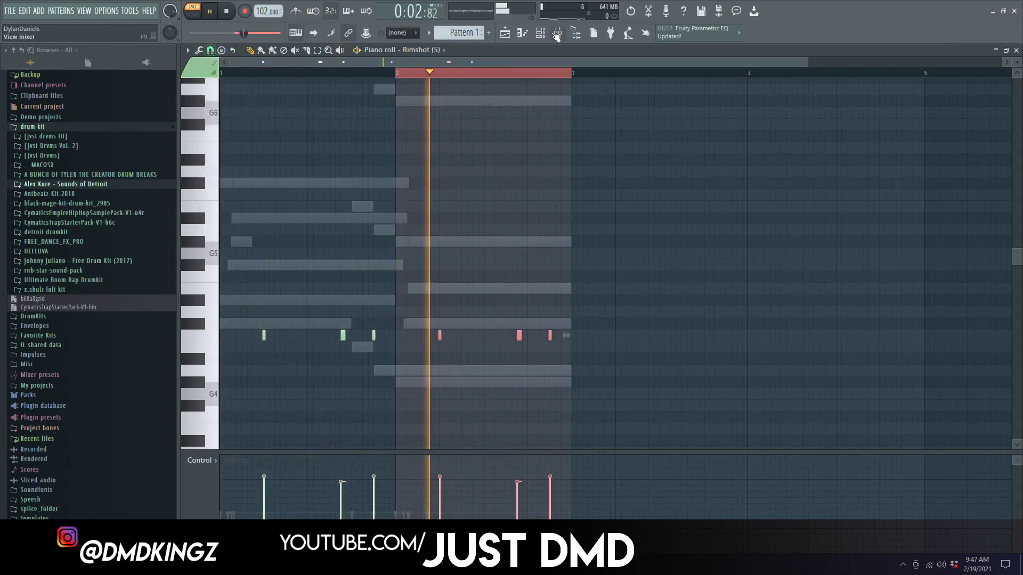
- Select all Rimshot notes for two-bar playback, and add a Zap High hit on step 9 in the channel rack
{"action": "key", "text": "ctrl+a"}
{"action": "key", "text": "F6"}
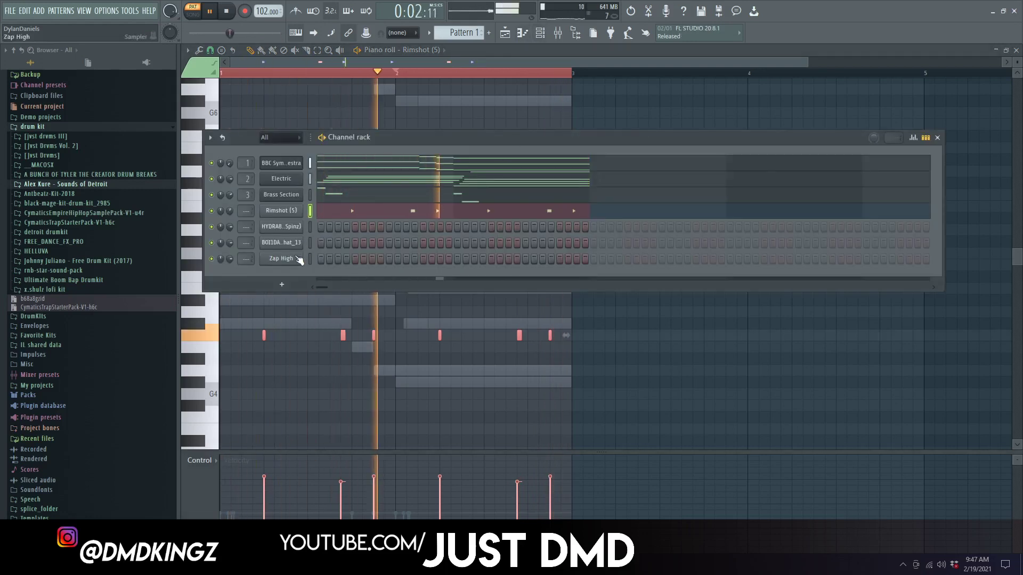
{"action": "left_click", "coordinate": [227, 13]}
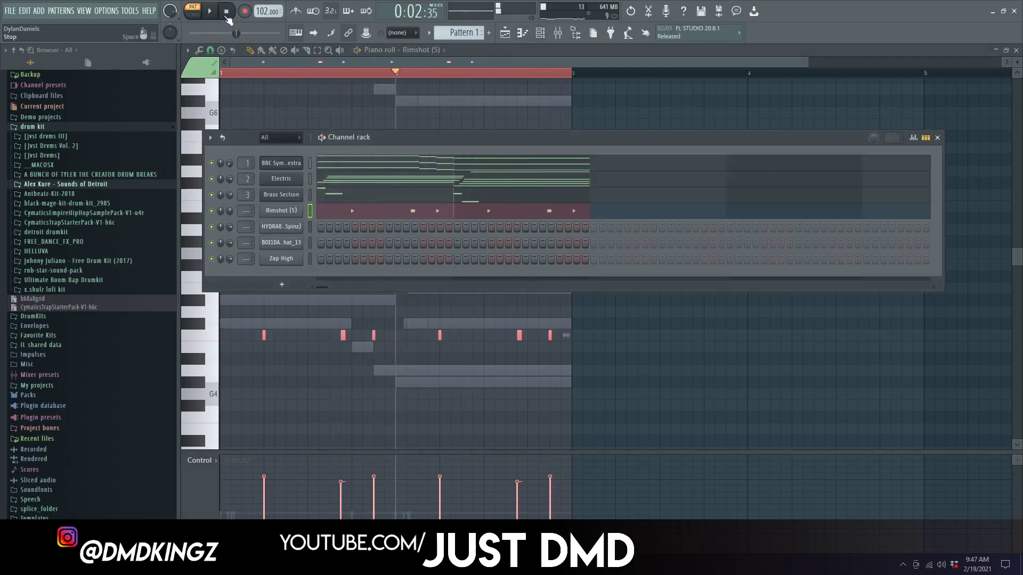
{"action": "left_click", "coordinate": [389, 258]}
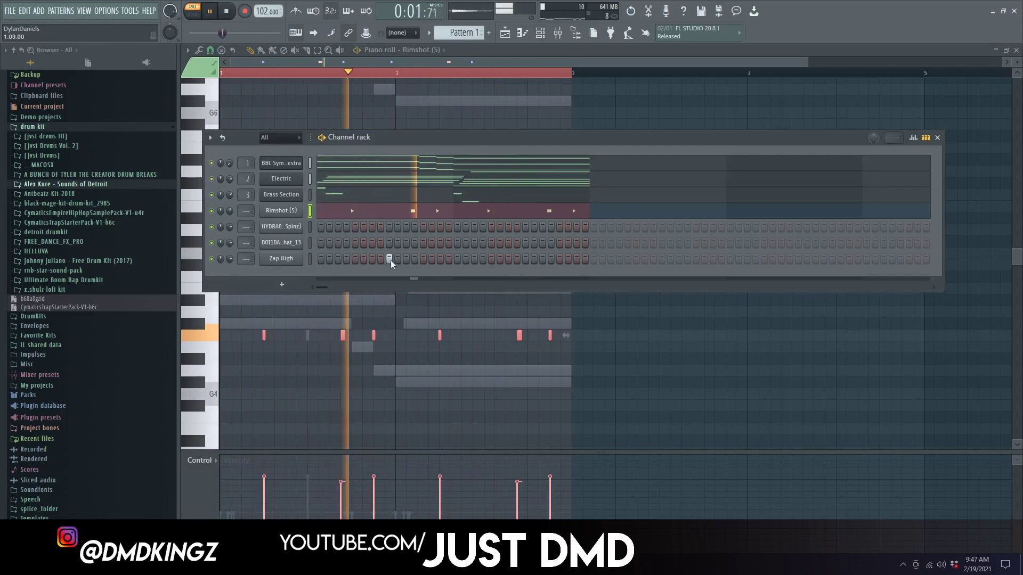
- Open the HYDRA808 channel in the piano roll and draw a short C#6 note at the start of bar 1
{"action": "right_click", "coordinate": [296, 230]}
{"action": "left_click", "coordinate": [321, 229]}
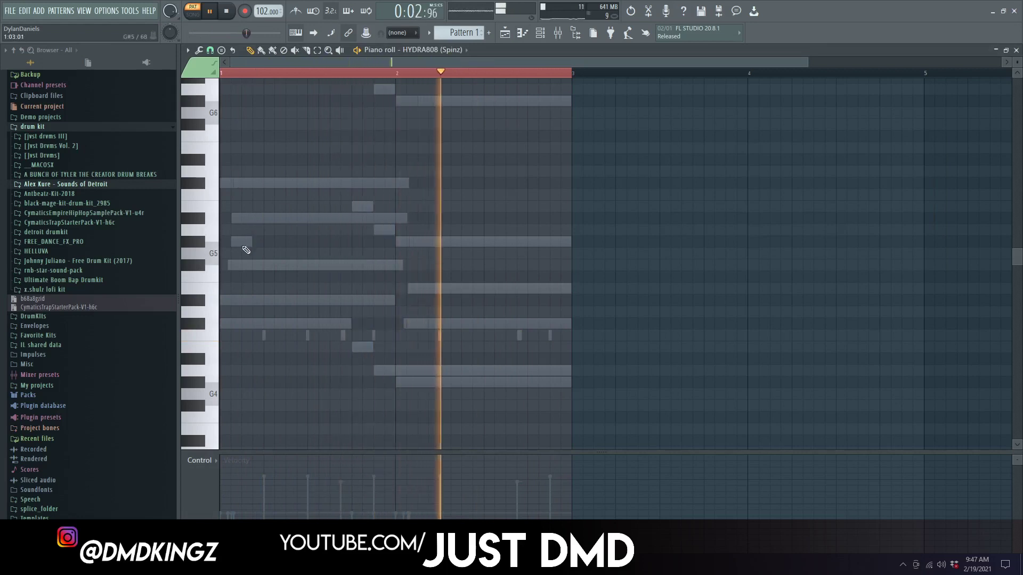
{"action": "key", "text": "space"}
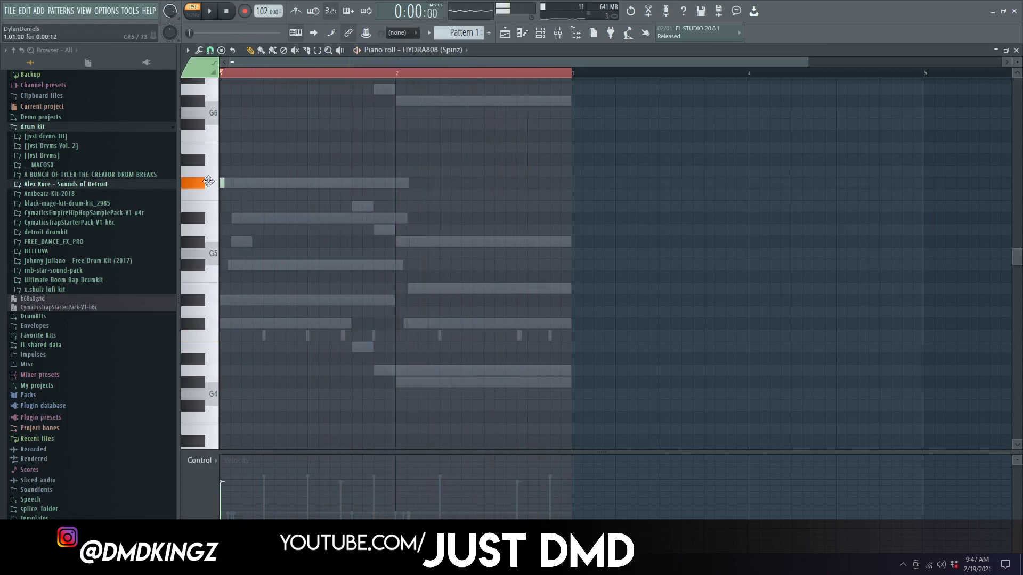
{"action": "key", "text": "space"}
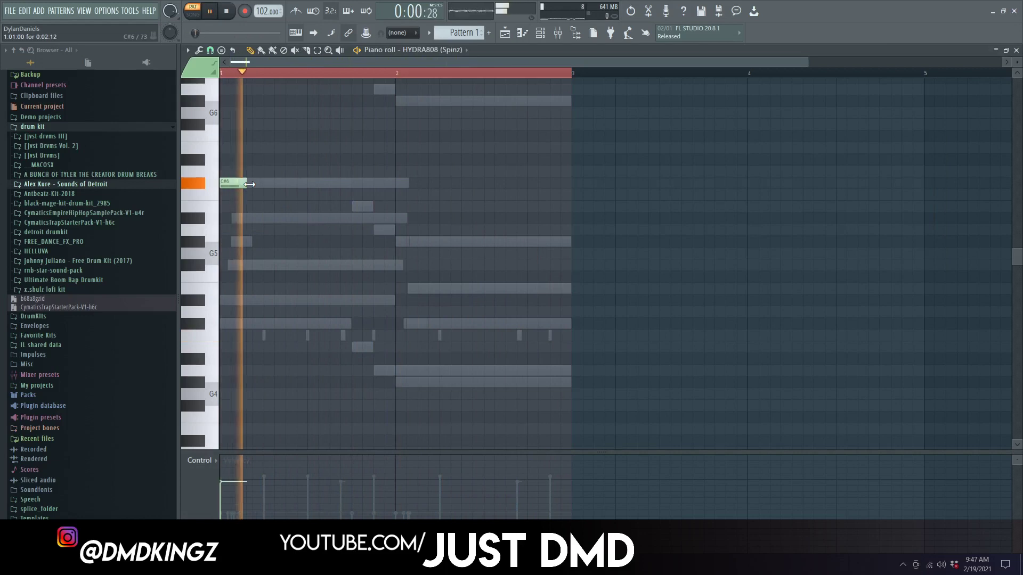
- Quantize the C#6 note and add two-step C#5 HYDRA808 notes at steps 4, 7 and 11 of bar 1
{"action": "key", "text": "alt+q"}
{"action": "left_click", "coordinate": [419, 406]}
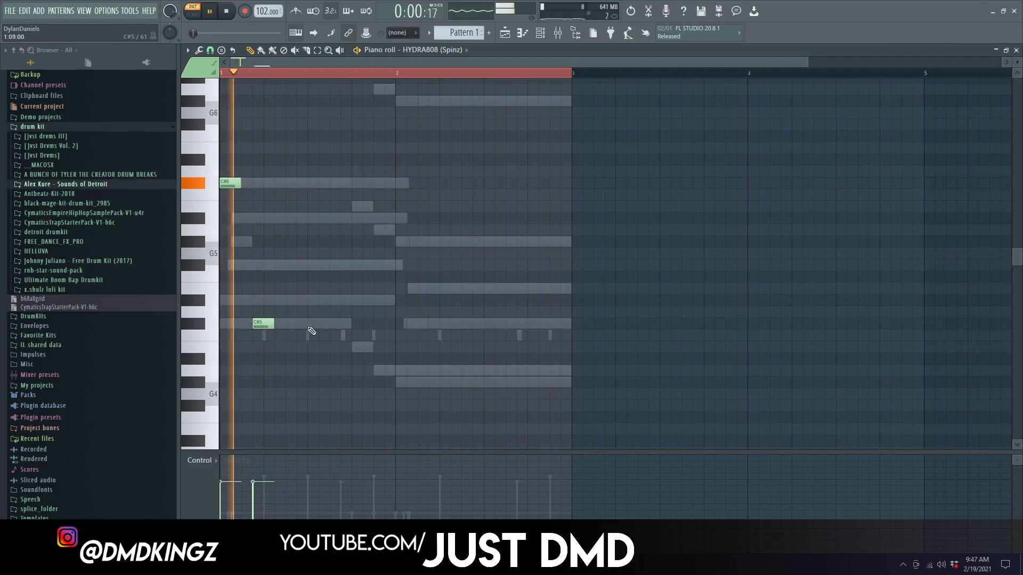
{"action": "left_click", "coordinate": [294, 324]}
{"action": "left_click", "coordinate": [339, 325]}
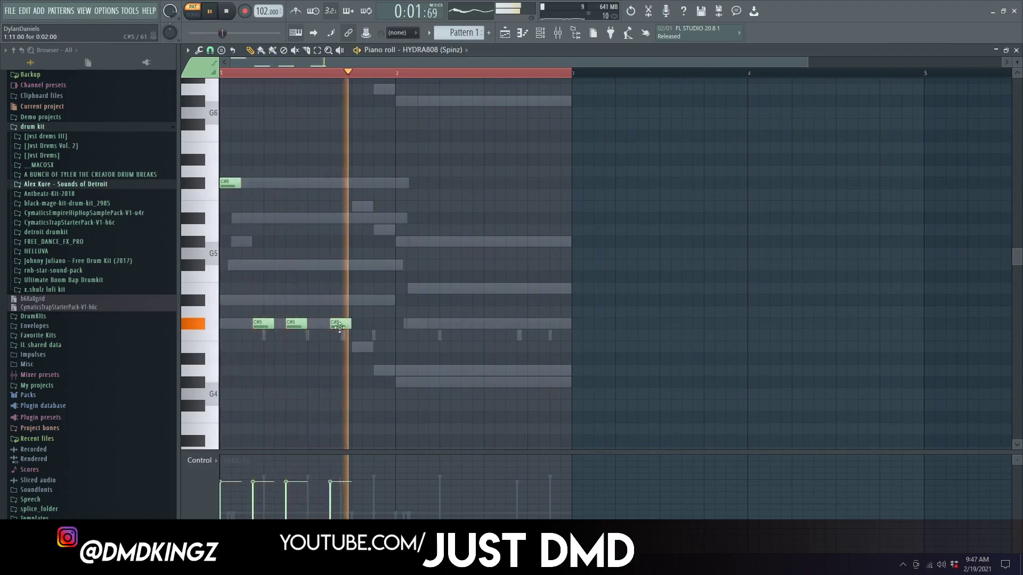
- Add a C#5 HYDRA808 note at step 14, duplicate the bar 1 pattern into bar 2, and select all notes for two-bar playback
{"action": "left_click", "coordinate": [368, 324]}
{"action": "left_click", "coordinate": [449, 73], "text": "ctrl"}
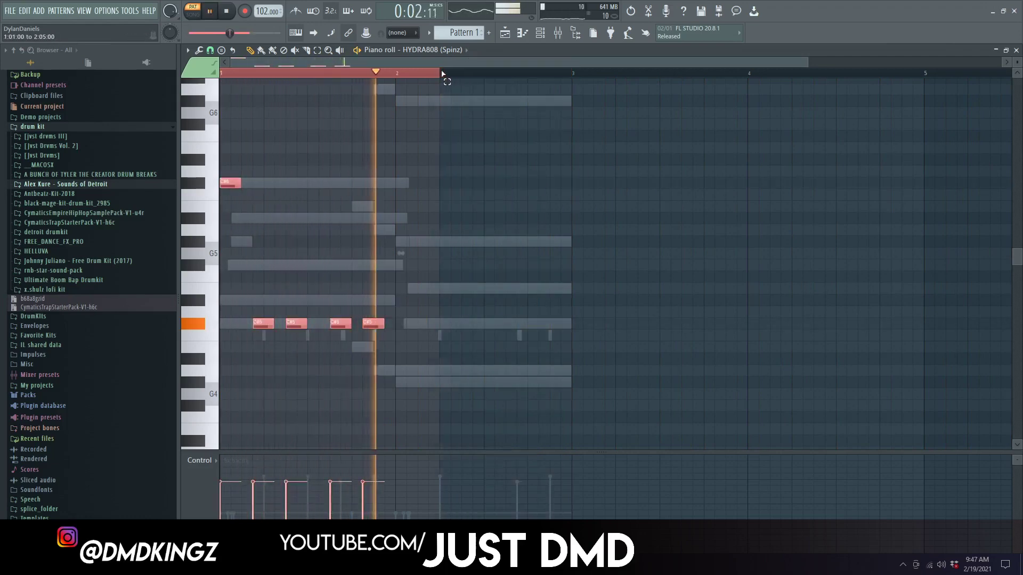
{"action": "left_click_drag", "start_coordinate": [450, 73], "coordinate": [402, 87]}
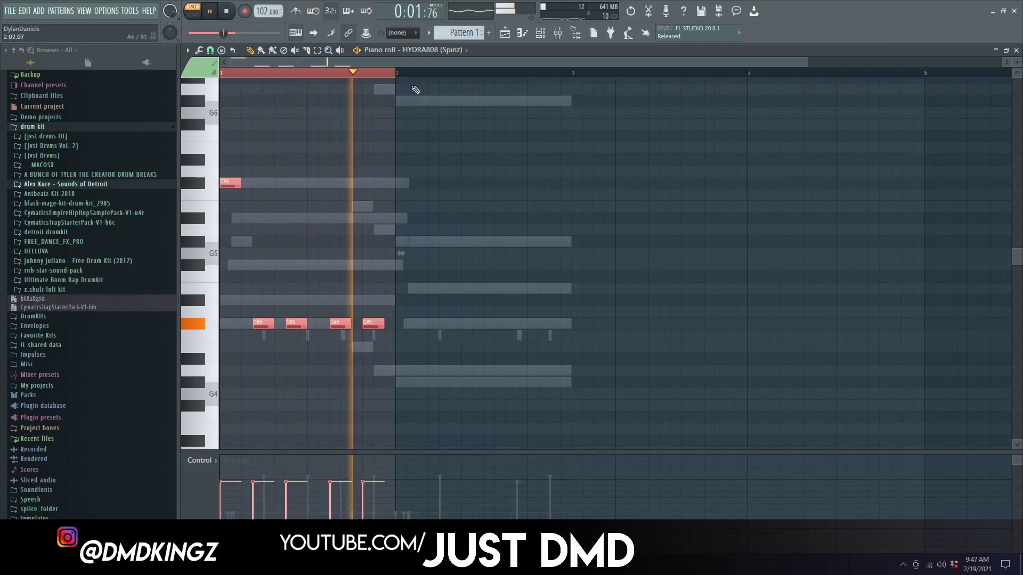
{"action": "key", "text": "ctrl+b"}
{"action": "key", "text": "ctrl+a"}
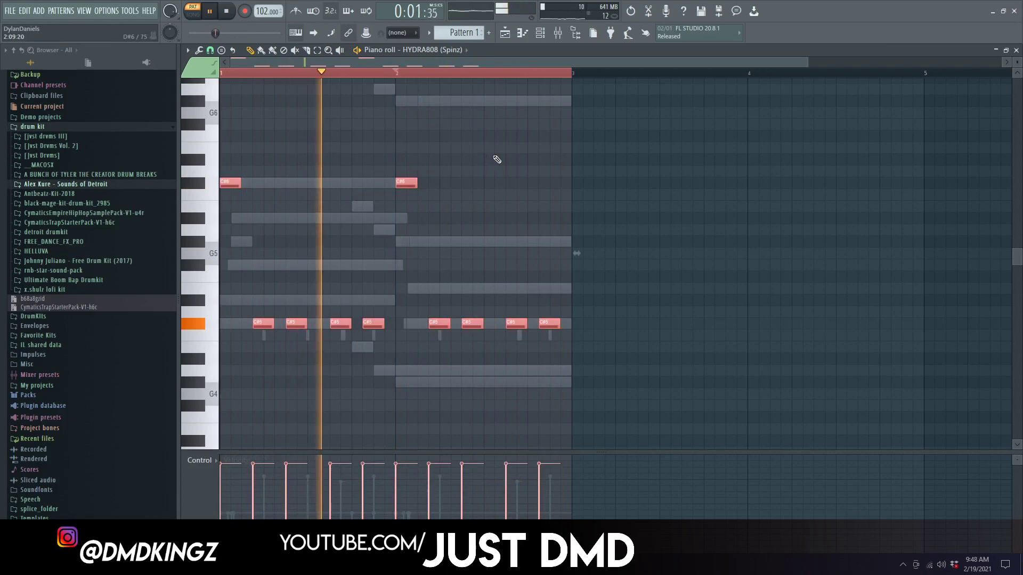
- Fill the BOI1DA hihat_13 channel with hits on all 32 steps and lower its volume
{"action": "left_click", "coordinate": [546, 34]}
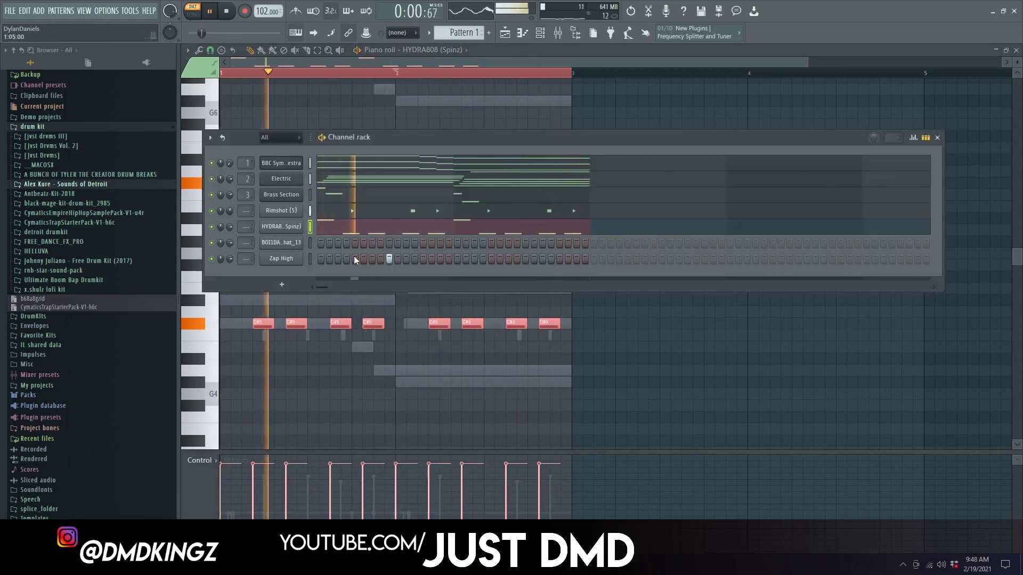
{"action": "left_click_drag", "start_coordinate": [586, 247], "coordinate": [320, 246]}
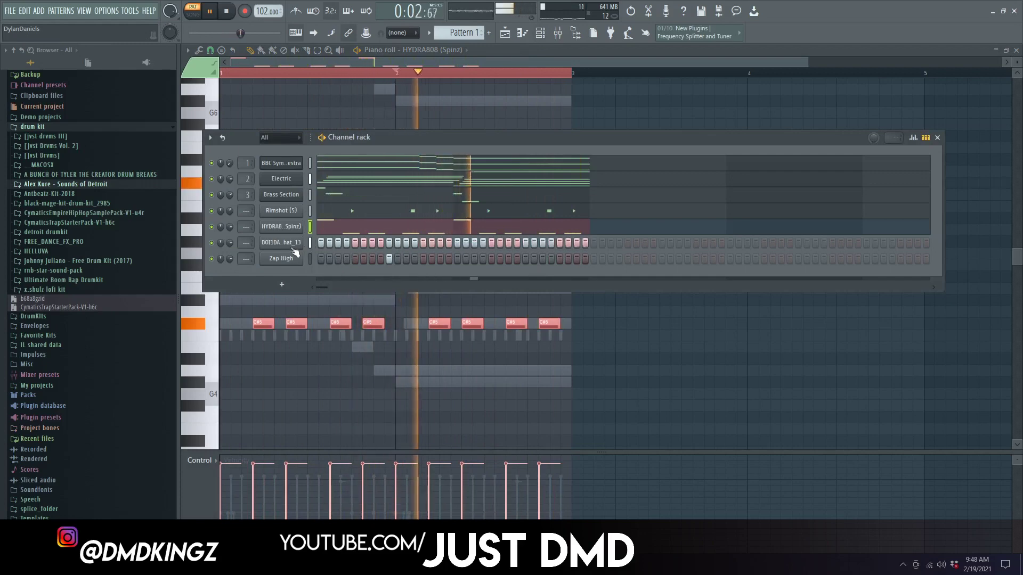
{"action": "left_click_drag", "start_coordinate": [229, 241], "coordinate": [229, 246]}
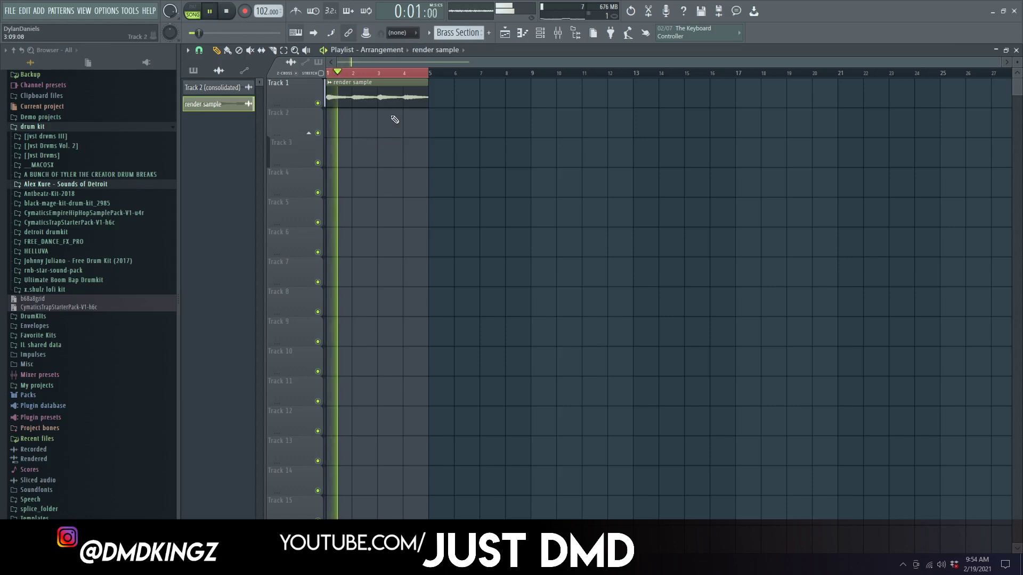
- Create an empty Pattern 9 in the playlist view and add a Fruity Slicer channel to the channel rack
{"action": "left_click", "coordinate": [194, 71]}
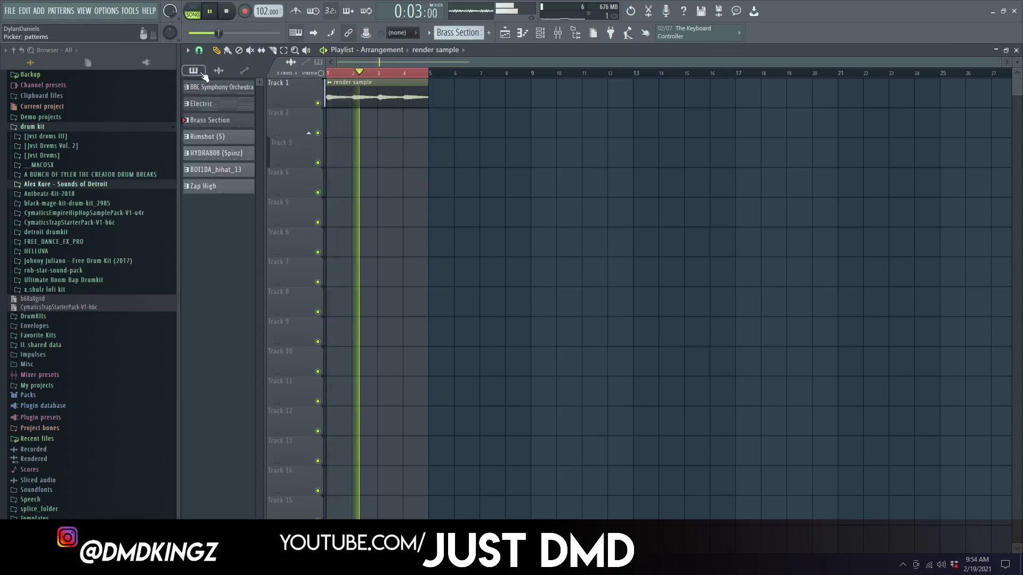
{"action": "left_click_drag", "start_coordinate": [455, 33], "coordinate": [455, 19]}
{"action": "left_click", "coordinate": [540, 33]}
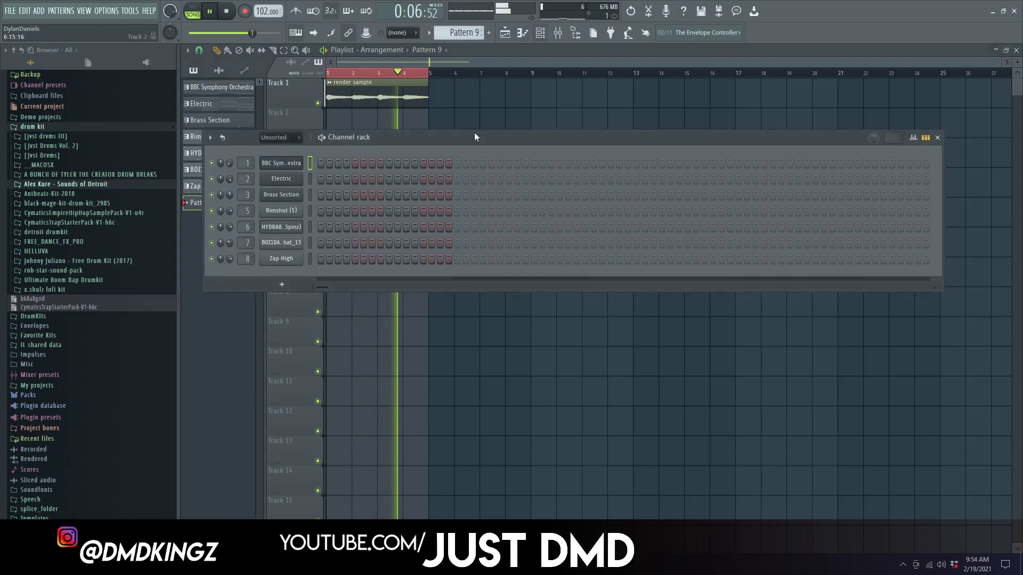
{"action": "left_click", "coordinate": [274, 285]}
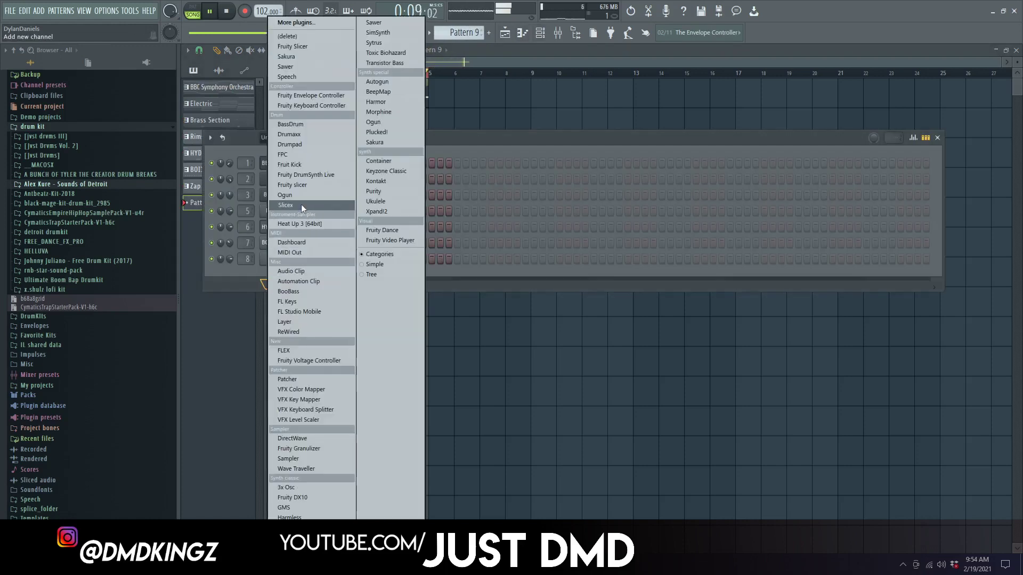
{"action": "left_click", "coordinate": [300, 184]}
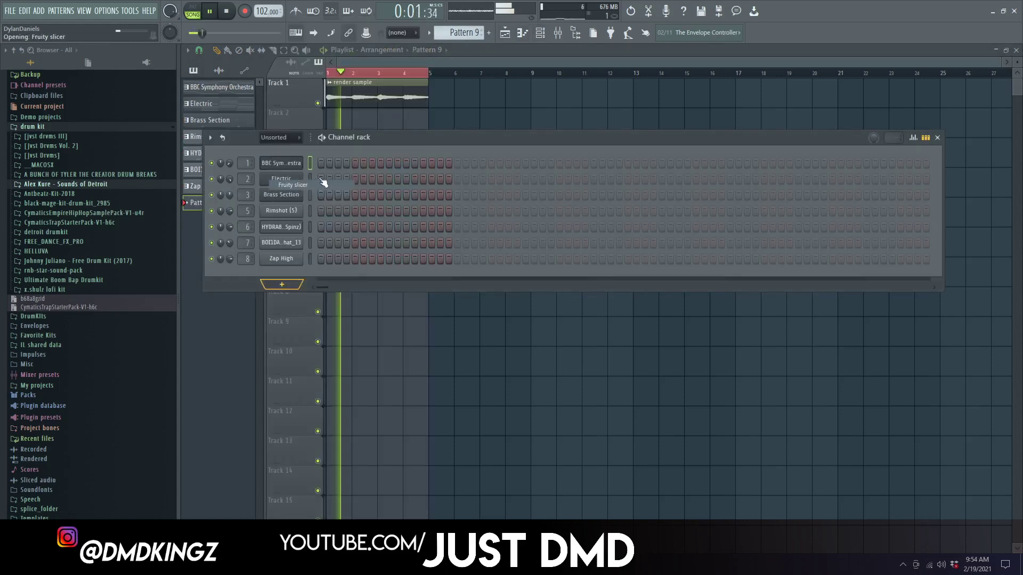
- Show all channels in the channel rack, load the render sample's sd.wav into Fruity Slicer, and switch to pattern mode
{"action": "left_click", "coordinate": [420, 101]}
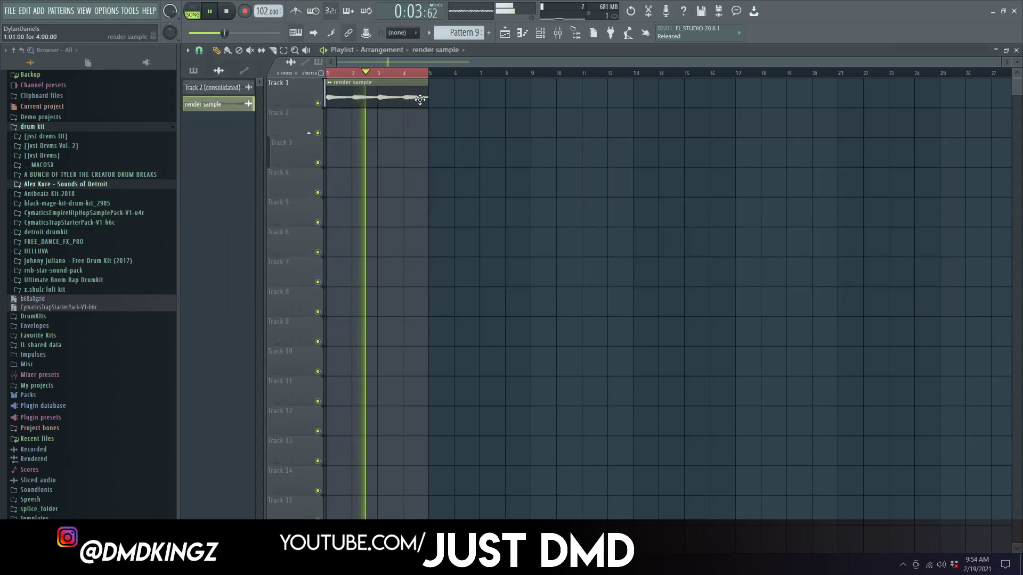
{"action": "left_click", "coordinate": [548, 36]}
{"action": "left_click", "coordinate": [287, 139]}
{"action": "left_click", "coordinate": [283, 147]}
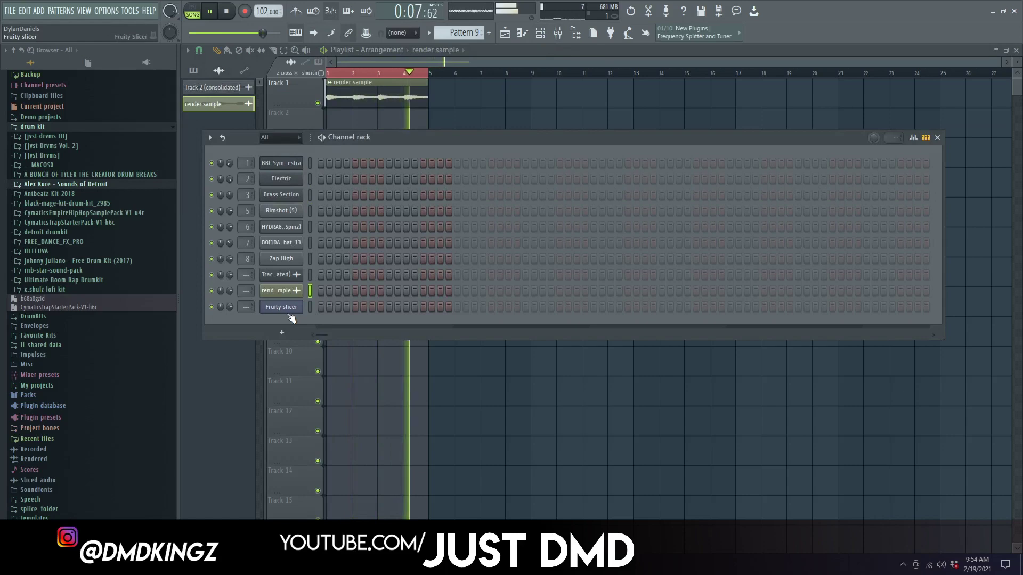
{"action": "double_click", "coordinate": [362, 98]}
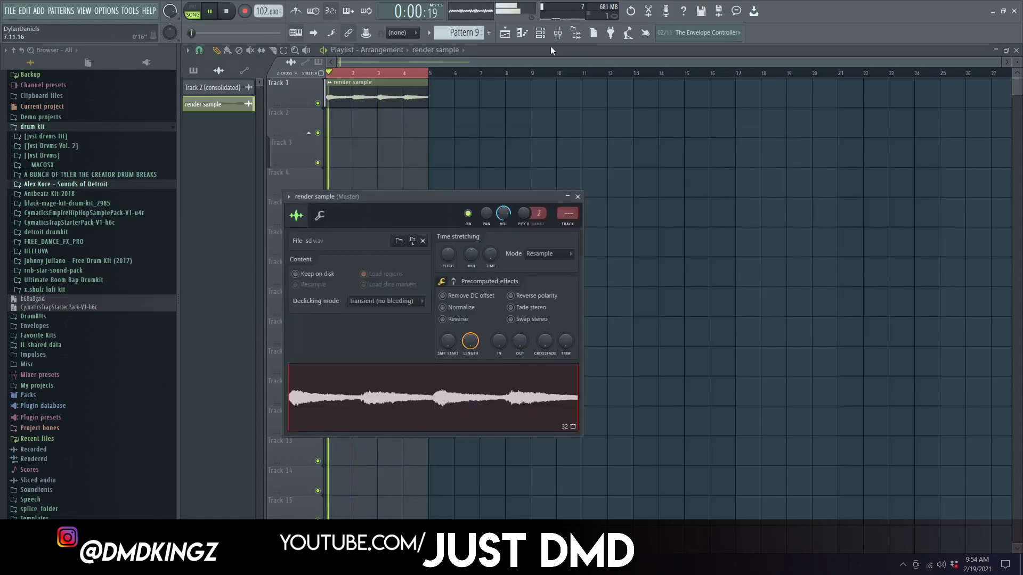
{"action": "left_click", "coordinate": [541, 33]}
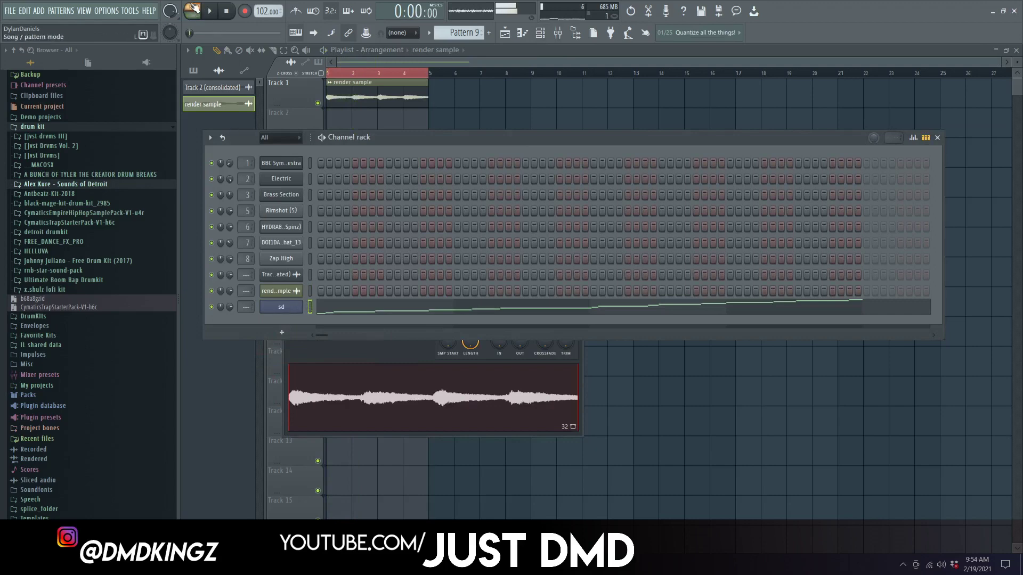
- Open Fruity Slicer on the sd channel and slice the sample by Beat
{"action": "left_click", "coordinate": [279, 309]}
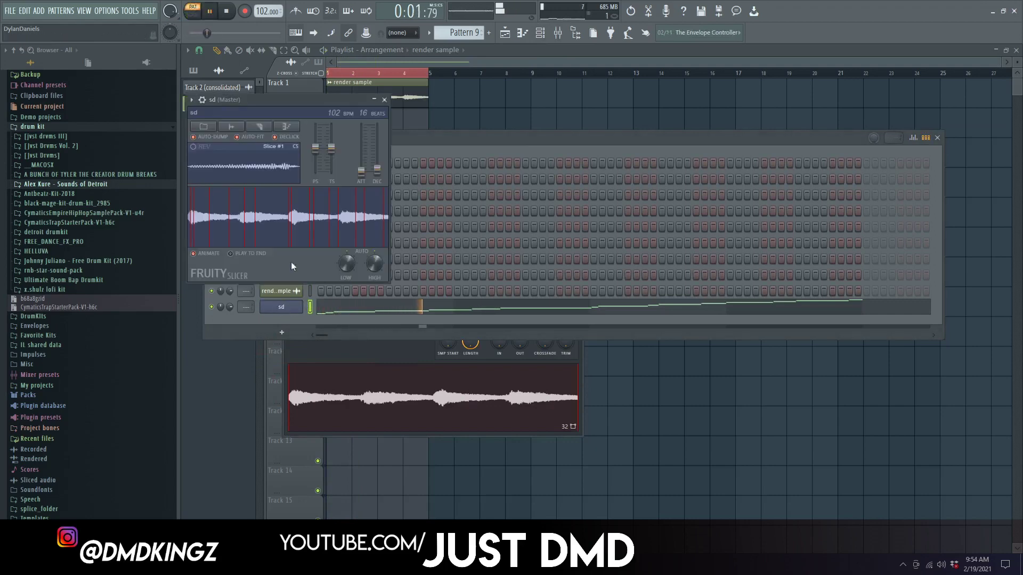
{"action": "left_click", "coordinate": [259, 128]}
{"action": "left_click", "coordinate": [262, 236]}
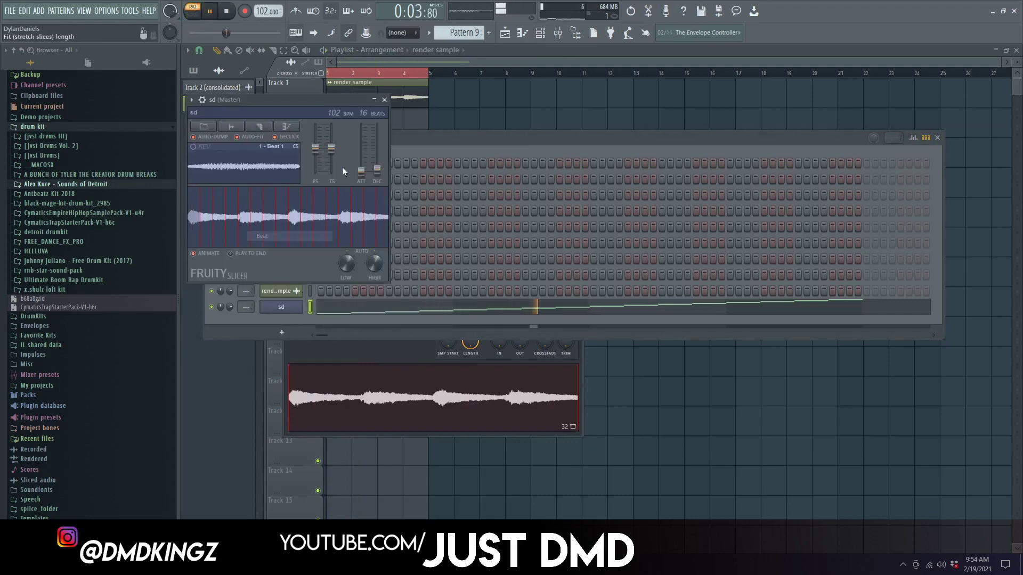
{"action": "left_click", "coordinate": [384, 100]}
- Open the sd channel in the piano roll and select all the slice notes for playback
{"action": "right_click", "coordinate": [298, 307]}
{"action": "left_click", "coordinate": [311, 308]}
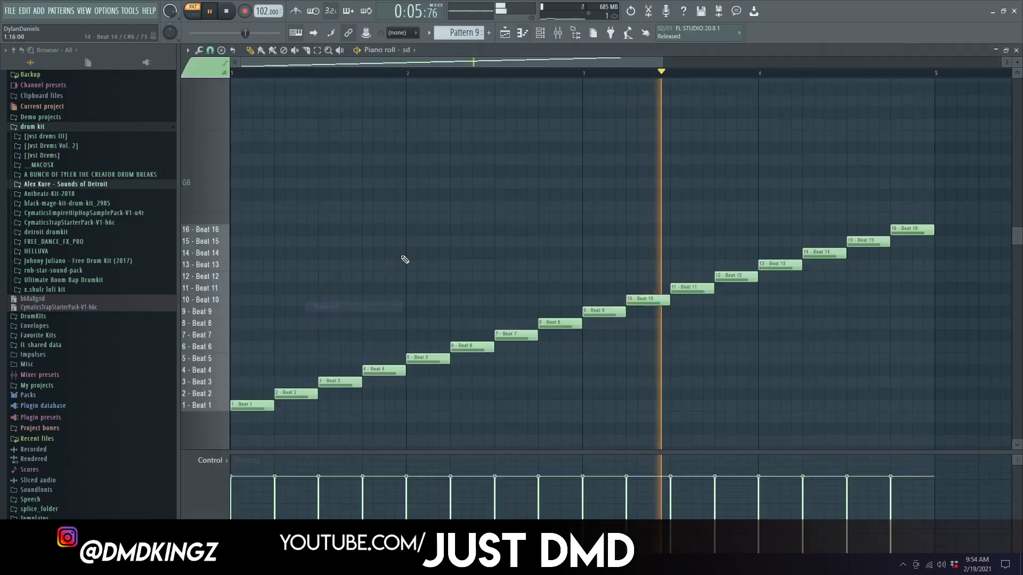
{"action": "scroll", "coordinate": [413, 244], "scroll_direction": "up", "scroll_amount": 3}
{"action": "left_click_drag", "start_coordinate": [463, 221], "coordinate": [499, 239]}
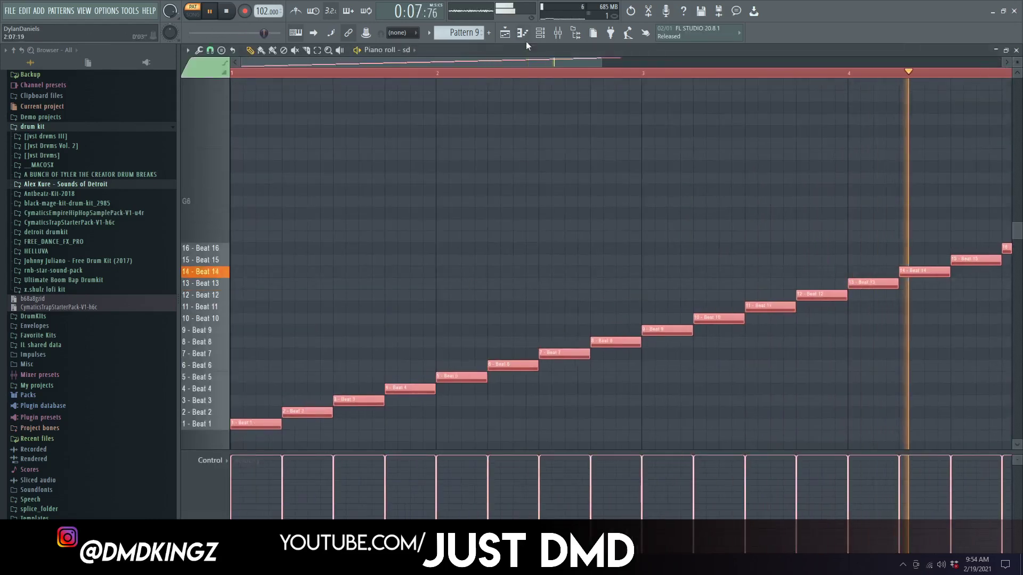
- Reapply the Beat slicing preset to the sd sample in Fruity Slicer
{"action": "left_click", "coordinate": [540, 33]}
{"action": "left_click", "coordinate": [275, 308]}
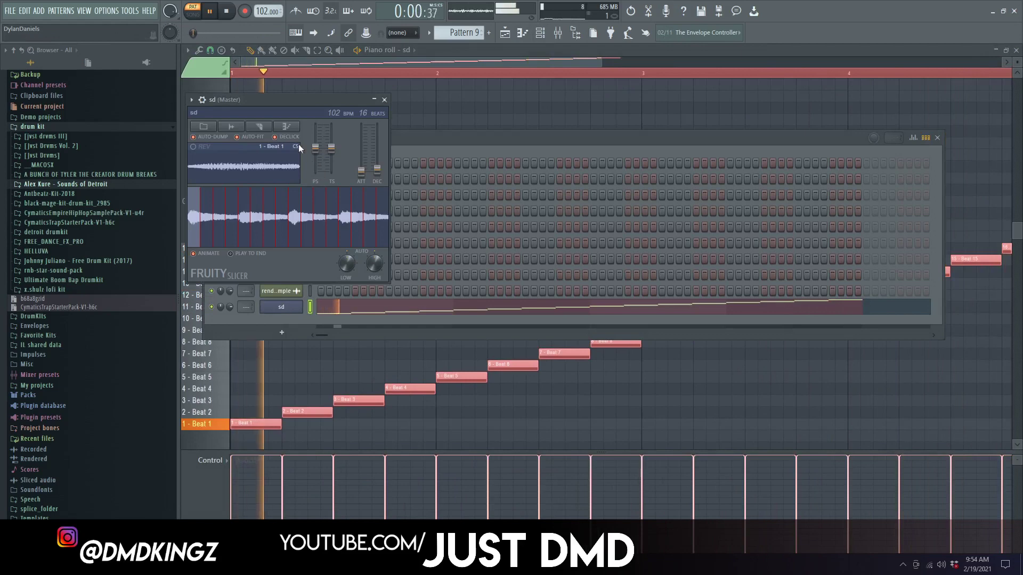
{"action": "left_click", "coordinate": [256, 126]}
{"action": "left_click", "coordinate": [277, 235]}
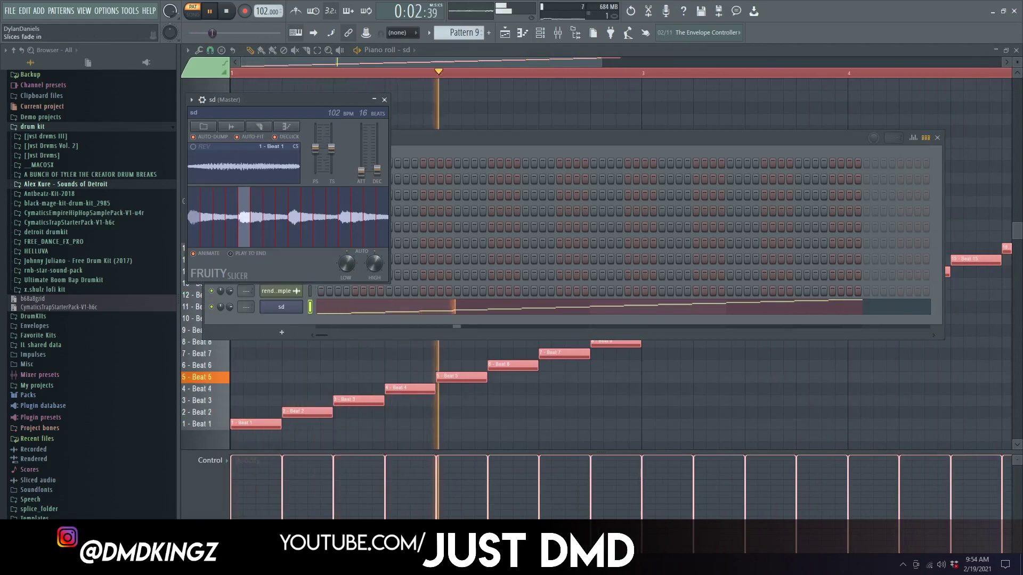
{"action": "left_click", "coordinate": [384, 100]}
- Cut all slice notes from the sd channel and stop playback
{"action": "right_click", "coordinate": [300, 307]}
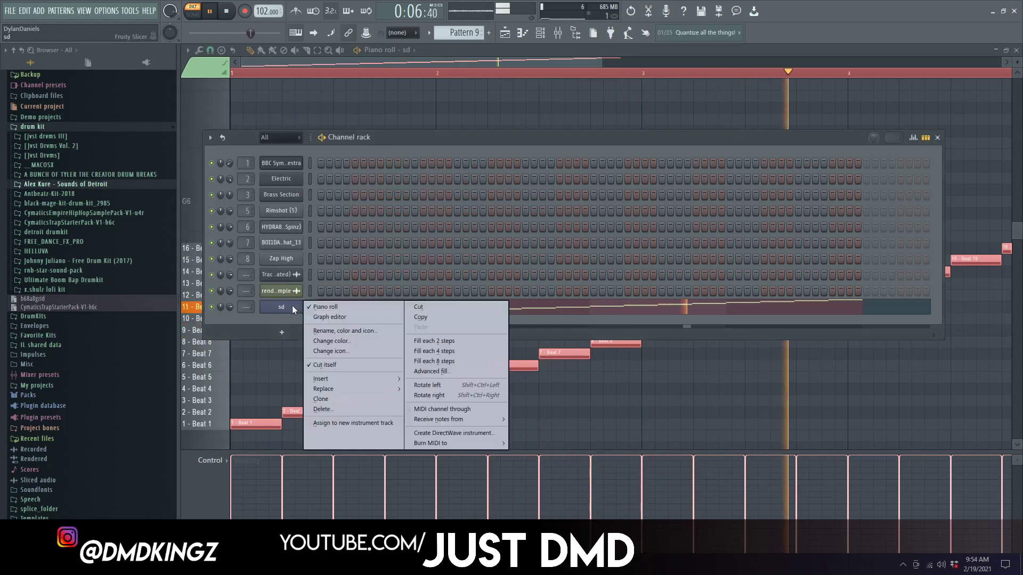
{"action": "left_click", "coordinate": [430, 307]}
{"action": "key", "text": "space"}
- Audition slices in the piano roll and place a four-step Beat 11 note at the start of bar 1
{"action": "scroll", "coordinate": [366, 397], "scroll_direction": "down", "scroll_amount": 2}
{"action": "left_click_drag", "start_coordinate": [264, 357], "coordinate": [211, 319]}
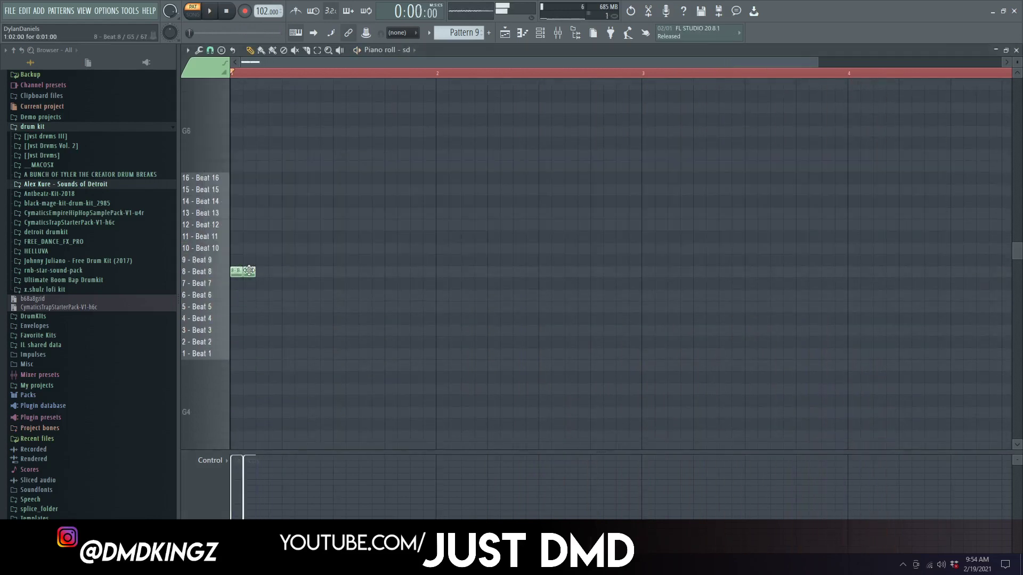
{"action": "key", "text": "space"}
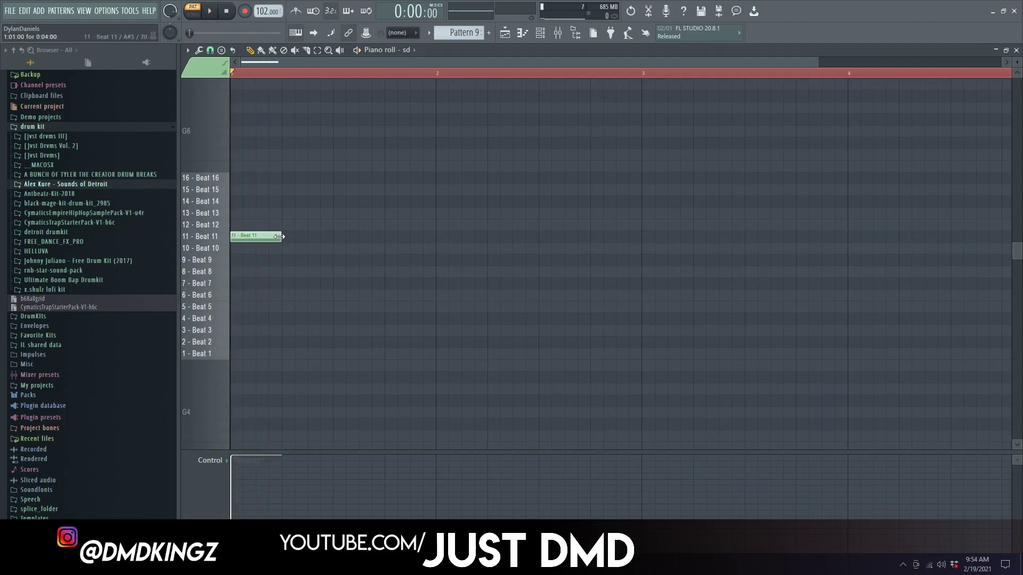
{"action": "key", "text": "space"}
{"action": "key", "text": "space"}
- Arrange two-step Beat 11 notes at steps 1, 4, 7 and 11 of bar 1, and add a two-step Beat 6 note starting bar 2
{"action": "left_click", "coordinate": [285, 237]}
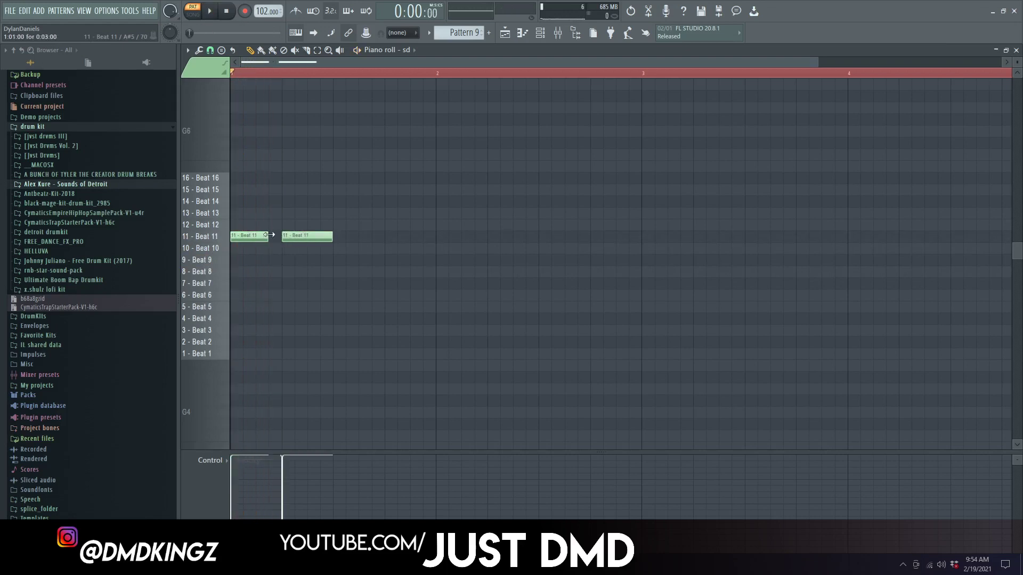
{"action": "right_click", "coordinate": [295, 238]}
{"action": "left_click", "coordinate": [277, 236]}
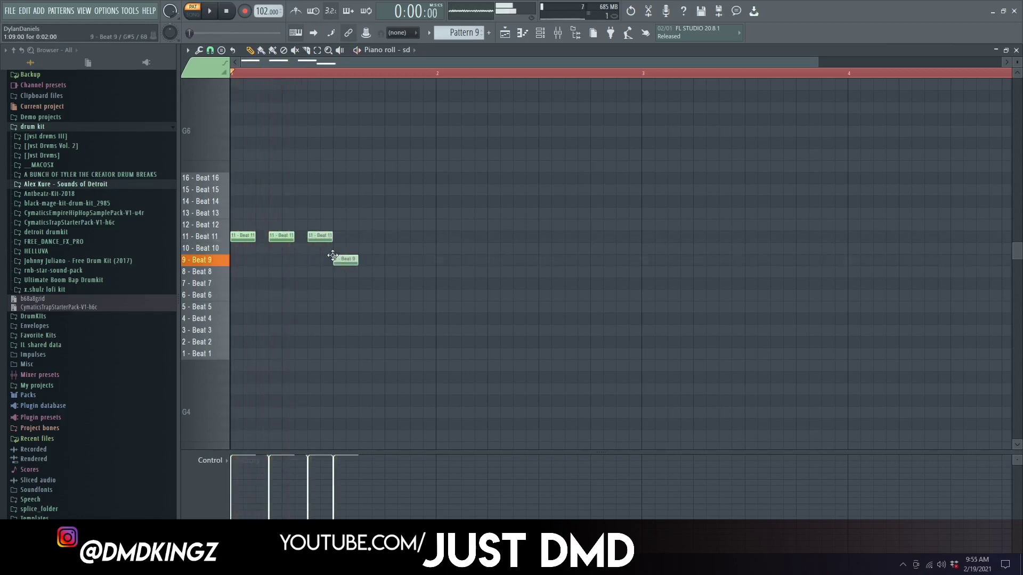
{"action": "left_click", "coordinate": [364, 236]}
{"action": "key", "text": "space"}
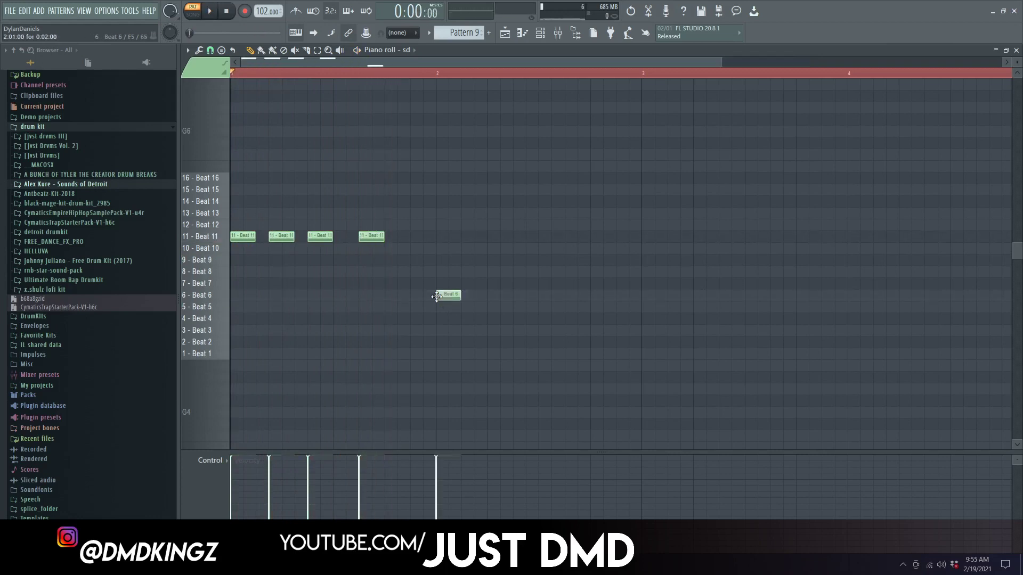
- Remove the Beat 11 note at step 4 and lengthen the remaining Beat 11 notes so they run back-to-back through bar 1
{"action": "key", "text": "space"}
{"action": "left_click_drag", "start_coordinate": [253, 236], "coordinate": [281, 236]}
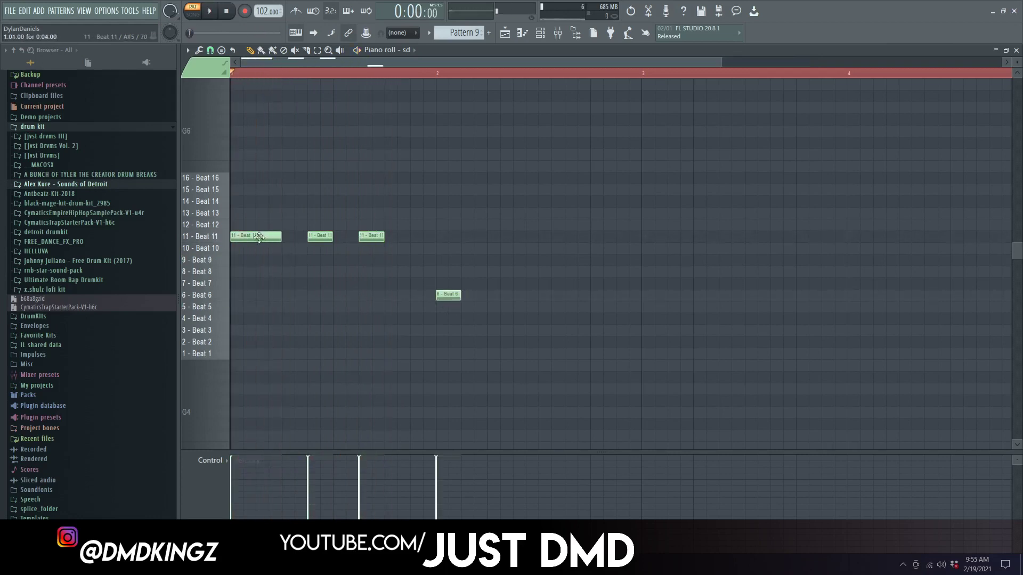
{"action": "left_click_drag", "start_coordinate": [332, 238], "coordinate": [357, 238]}
{"action": "left_click_drag", "start_coordinate": [280, 236], "coordinate": [307, 236]}
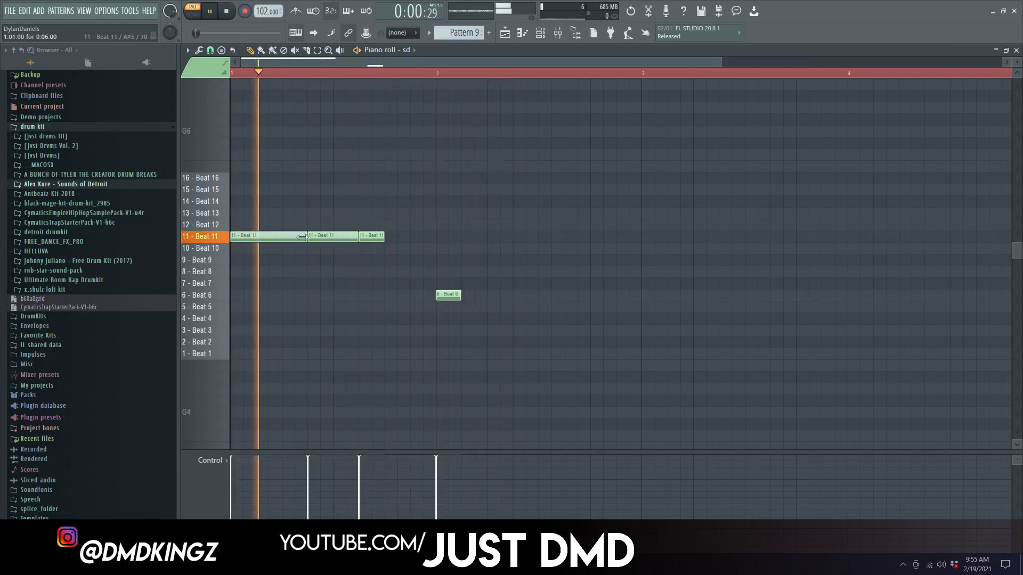
{"action": "left_click_drag", "start_coordinate": [380, 238], "coordinate": [398, 236]}
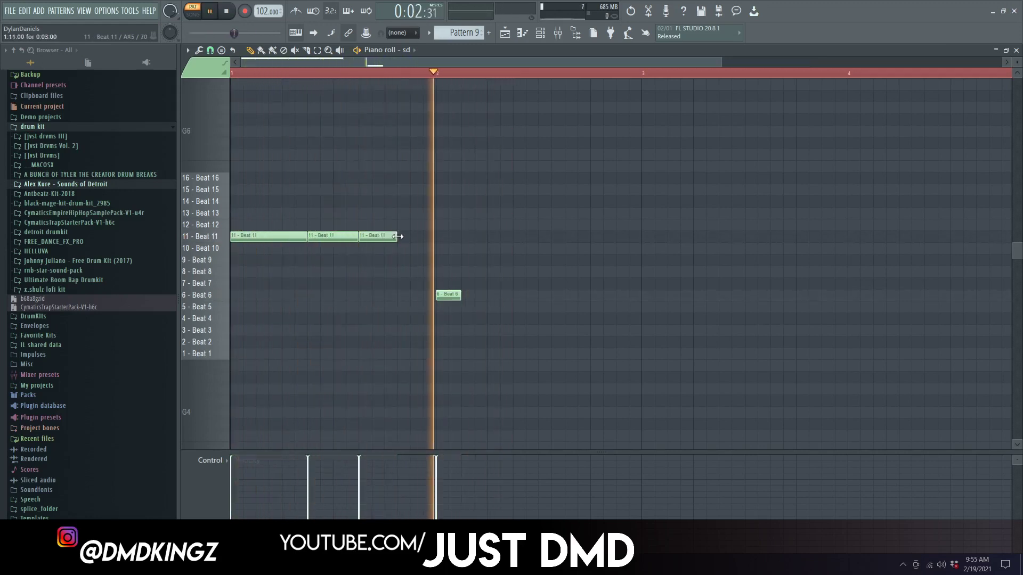
- Fill bar 2 with three back-to-back Beat 6 notes lasting 6, 4 and 6 steps, and play the result
{"action": "left_click_drag", "start_coordinate": [461, 295], "coordinate": [514, 296]}
{"action": "left_click", "coordinate": [609, 295]}
{"action": "left_click_drag", "start_coordinate": [591, 293], "coordinate": [567, 294]}
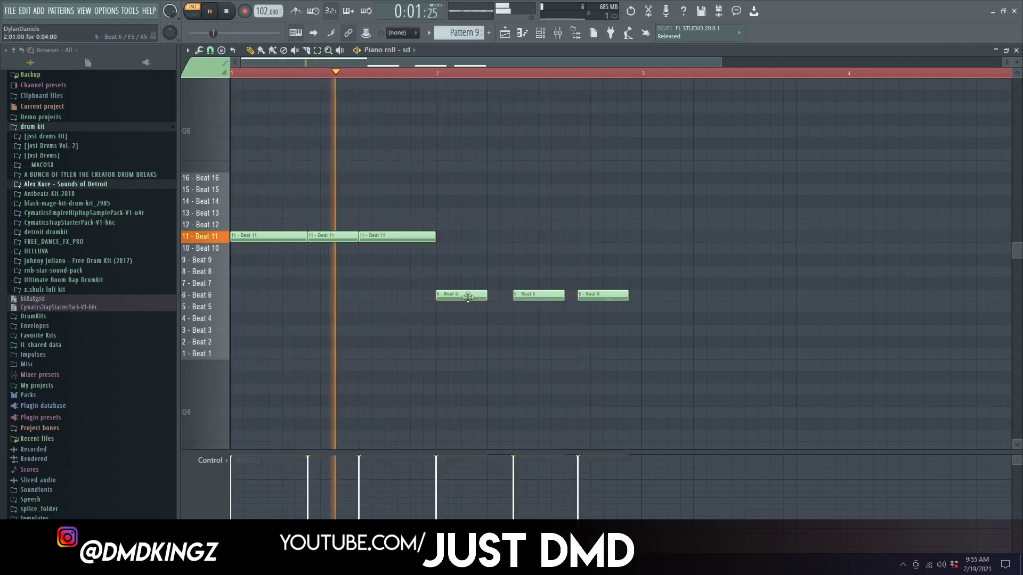
{"action": "left_click_drag", "start_coordinate": [486, 296], "coordinate": [639, 294]}
{"action": "right_click", "coordinate": [608, 294]}
{"action": "left_click", "coordinate": [572, 296]}
{"action": "key", "text": "space"}
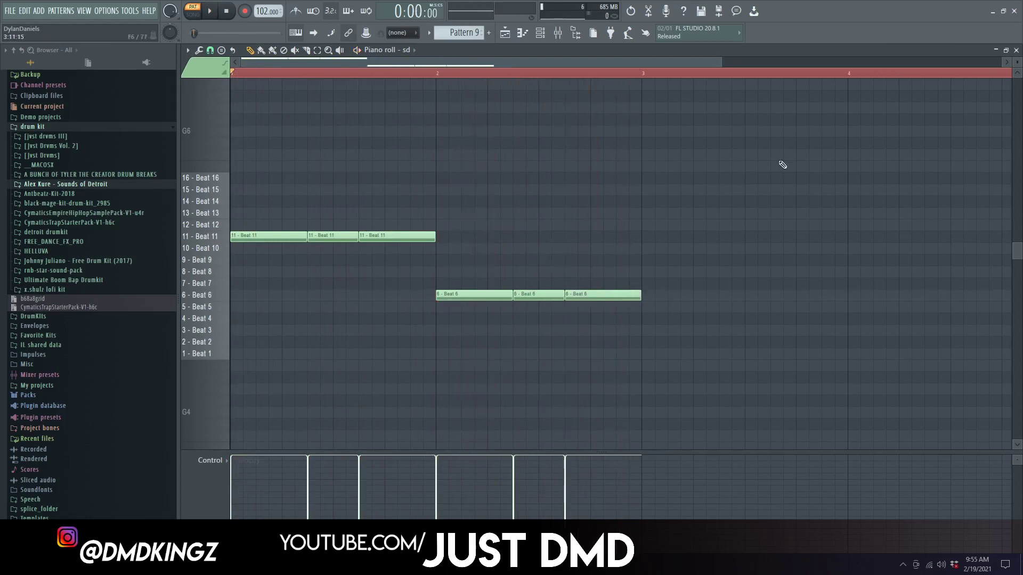
- Duplicate the slice notes of bars 1 and 2 into bars 3 and 4, and select all notes for four-bar playback
{"action": "left_click_drag", "start_coordinate": [933, 73], "coordinate": [644, 97]}
{"action": "key", "text": "space"}
{"action": "key", "text": "ctrl+b"}
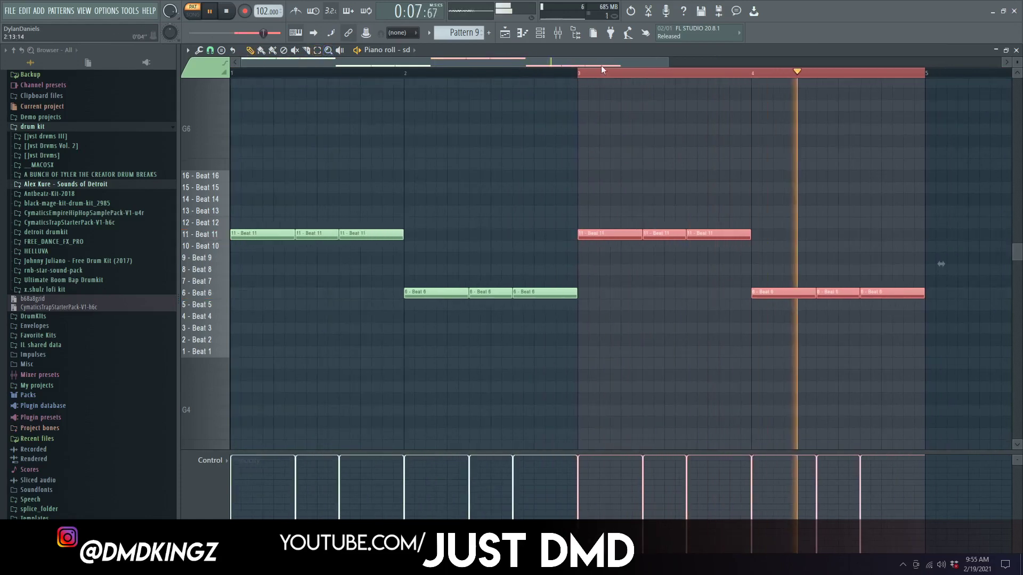
{"action": "key", "text": "ctrl+a"}
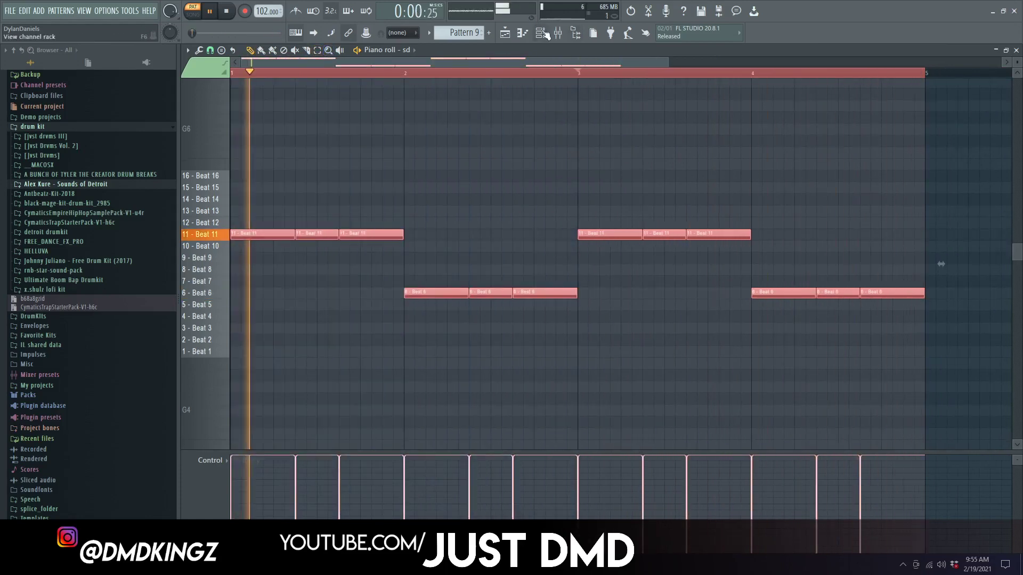
- Route the sd channel to mixer track 9 and open the mixer
{"action": "key", "text": "F6"}
{"action": "scroll", "coordinate": [247, 307], "scroll_direction": "up", "scroll_amount": 6}
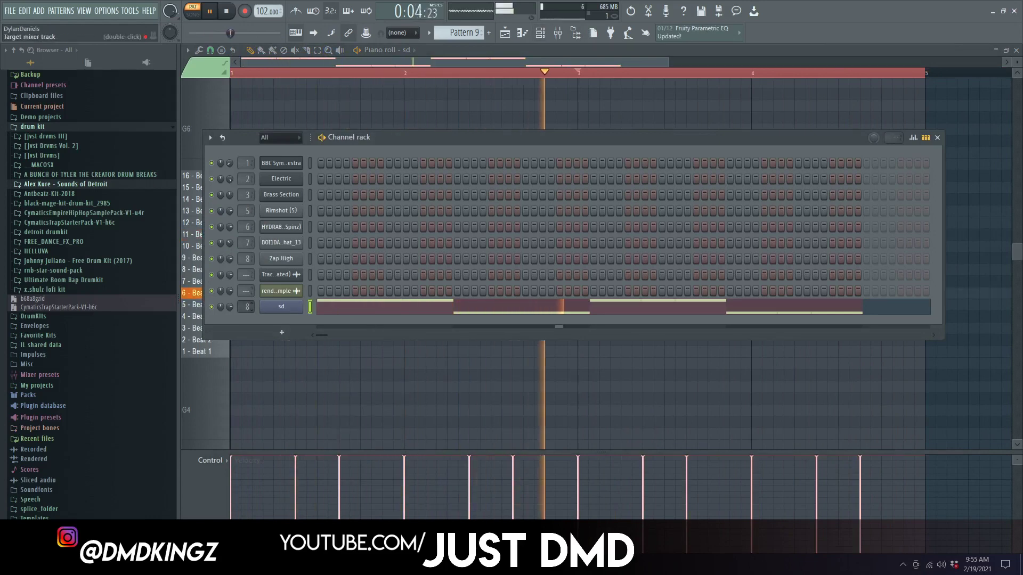
{"action": "scroll", "coordinate": [247, 307], "scroll_direction": "up", "scroll_amount": 1}
{"action": "left_click", "coordinate": [558, 33]}
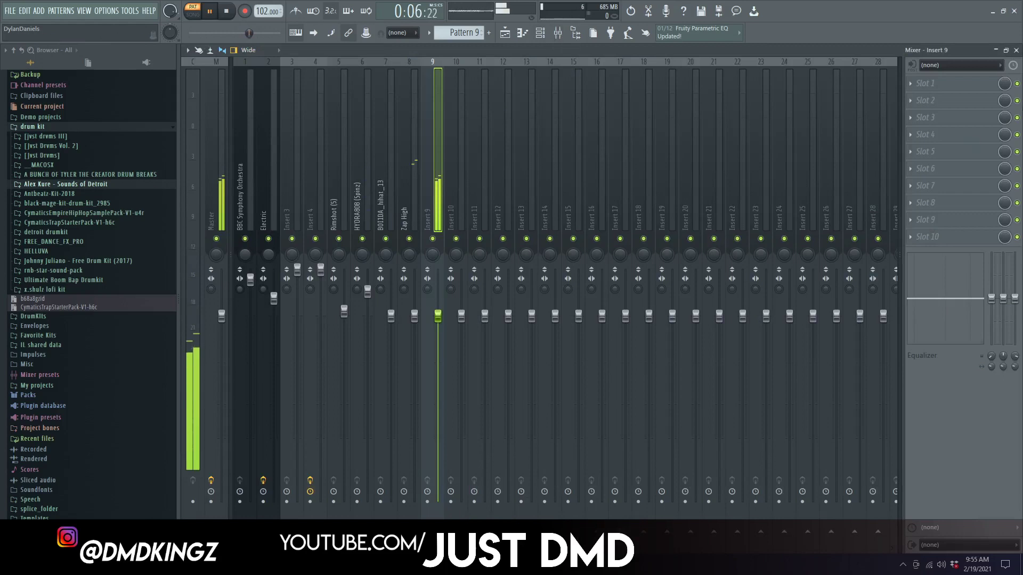
- Load Fruity Delay 2 into slot 1 of mixer Insert 9 and lower its mix level
{"action": "left_click", "coordinate": [973, 83]}
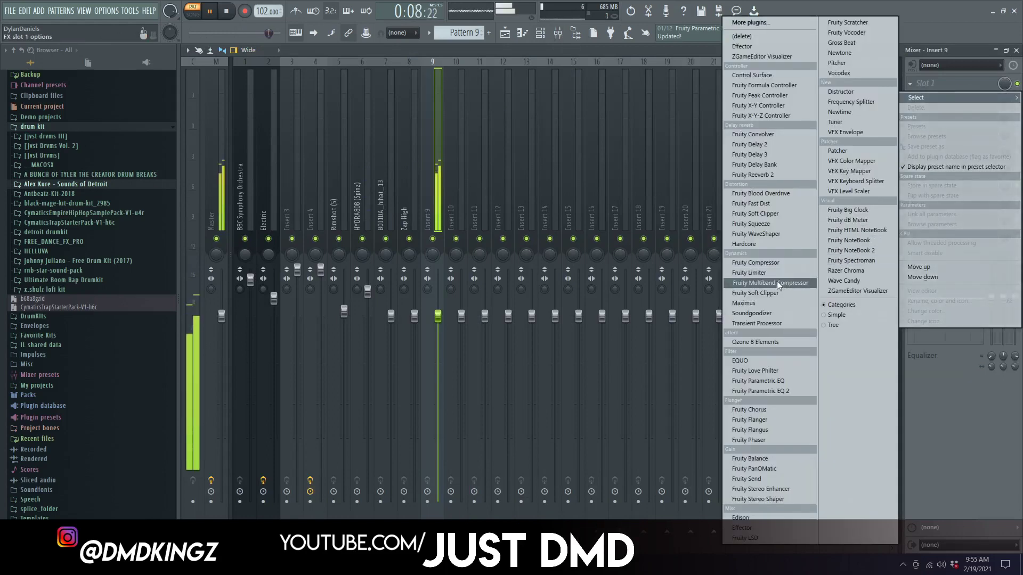
{"action": "left_click", "coordinate": [750, 145]}
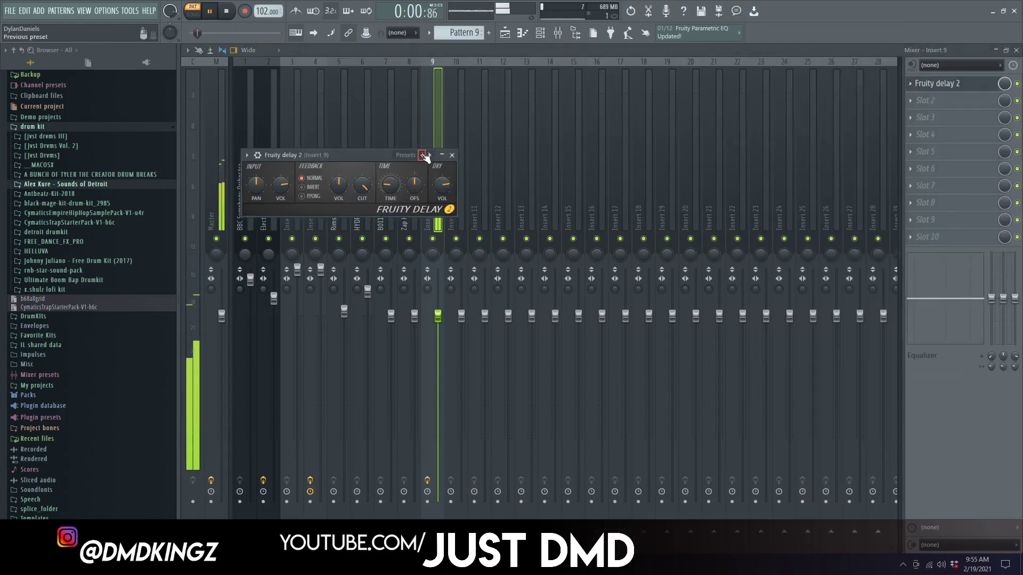
{"action": "left_click", "coordinate": [423, 155]}
{"action": "left_click", "coordinate": [439, 221]}
{"action": "left_click_drag", "start_coordinate": [1004, 84], "coordinate": [1004, 107]}
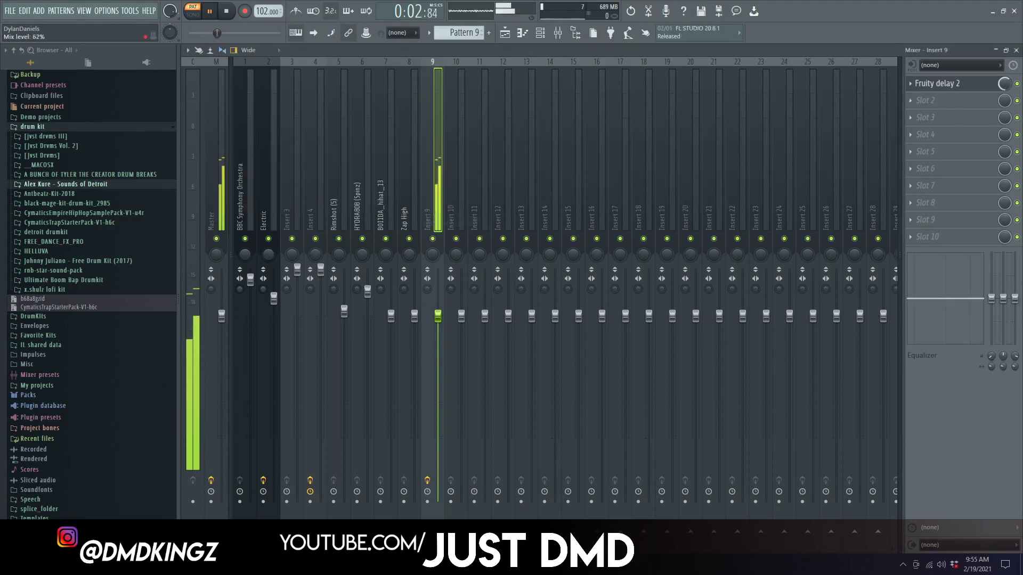
- Try Fruity Flangus in slot 2 of Insert 9 at a reduced mix level, and delete the plugin
{"action": "left_click", "coordinate": [957, 104]}
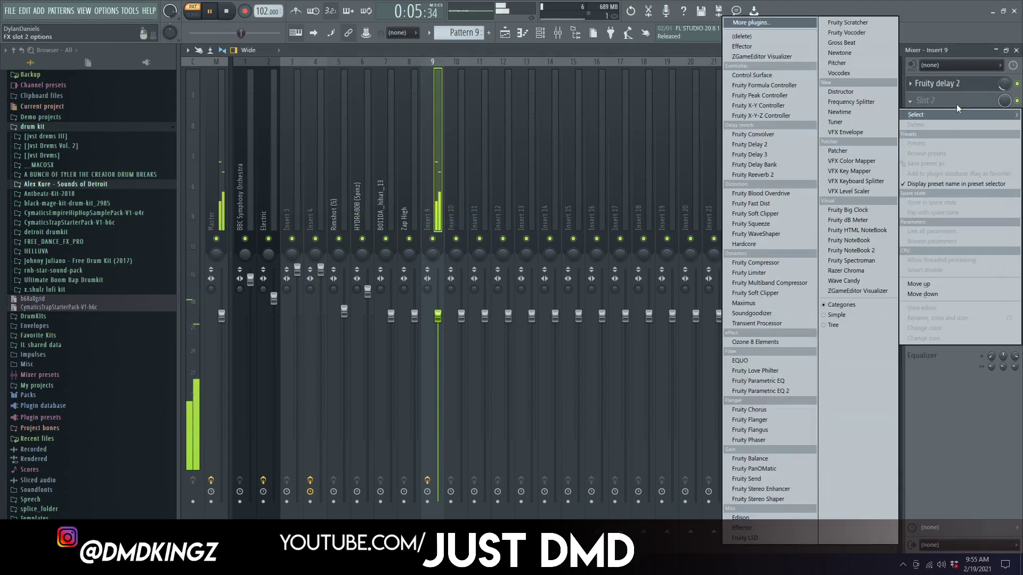
{"action": "left_click", "coordinate": [772, 430]}
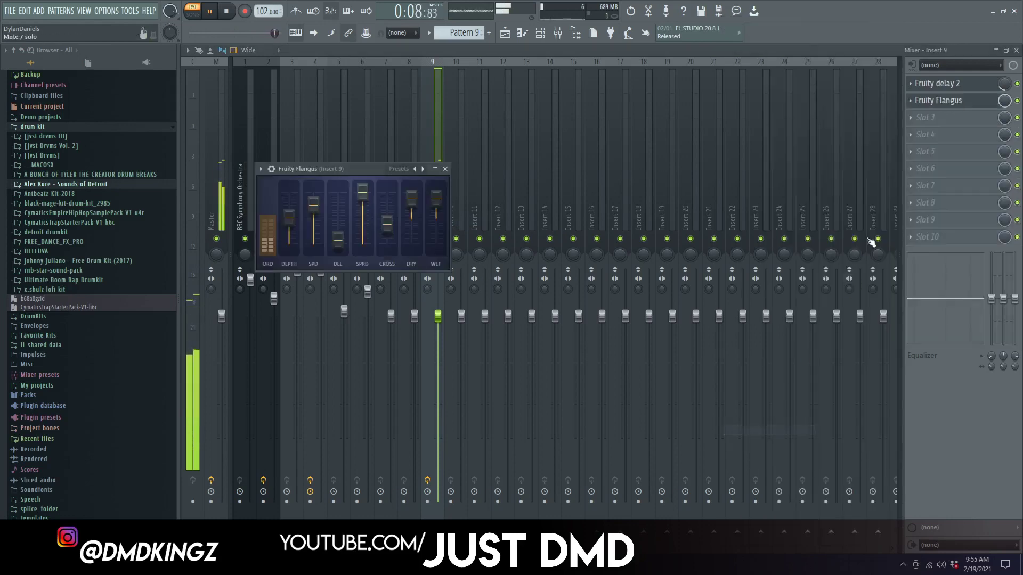
{"action": "left_click", "coordinate": [1004, 100]}
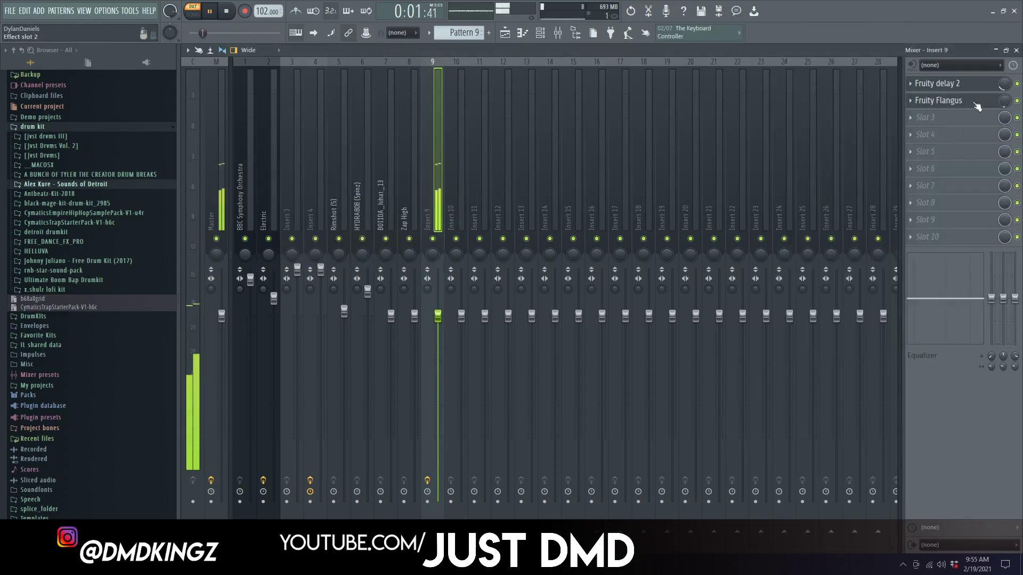
{"action": "left_click", "coordinate": [917, 105]}
{"action": "mouse_move", "coordinate": [917, 116]}
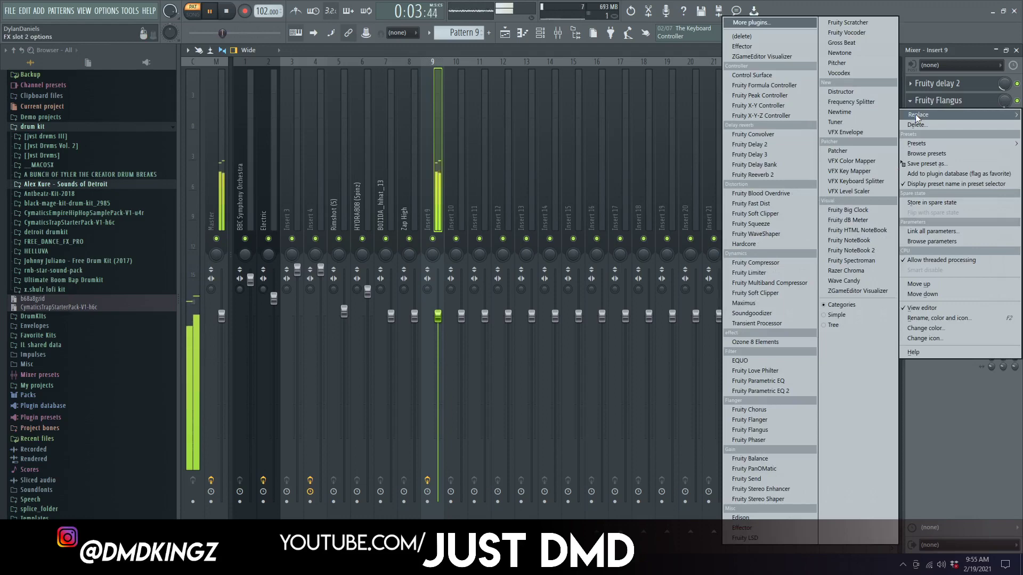
{"action": "left_click", "coordinate": [917, 125]}
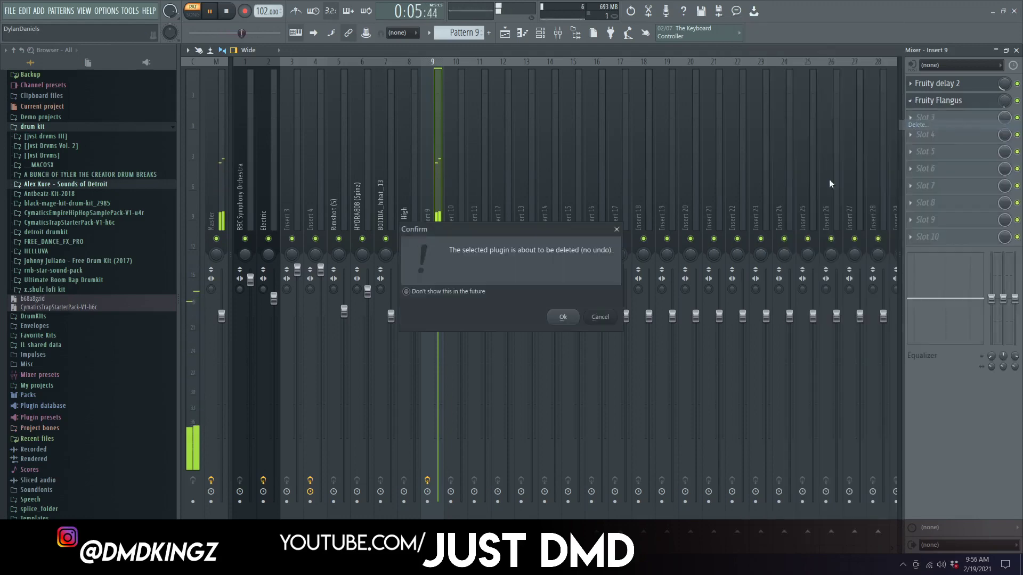
{"action": "left_click", "coordinate": [572, 319]}
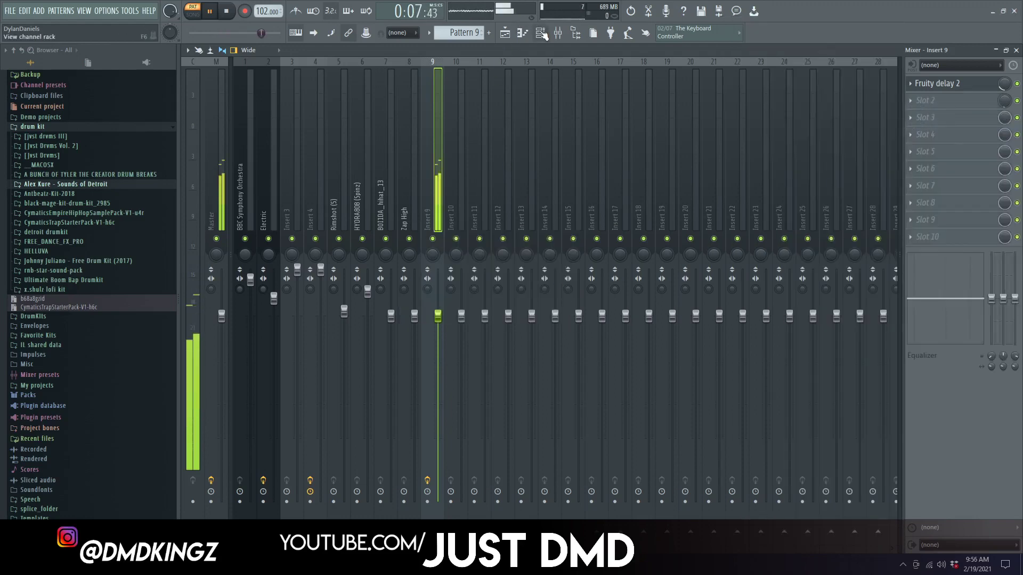
- Show the pattern list in the playlist, clear the time selection and place Pattern 7 on Track 1 at bar 5
{"action": "left_click", "coordinate": [946, 100]}
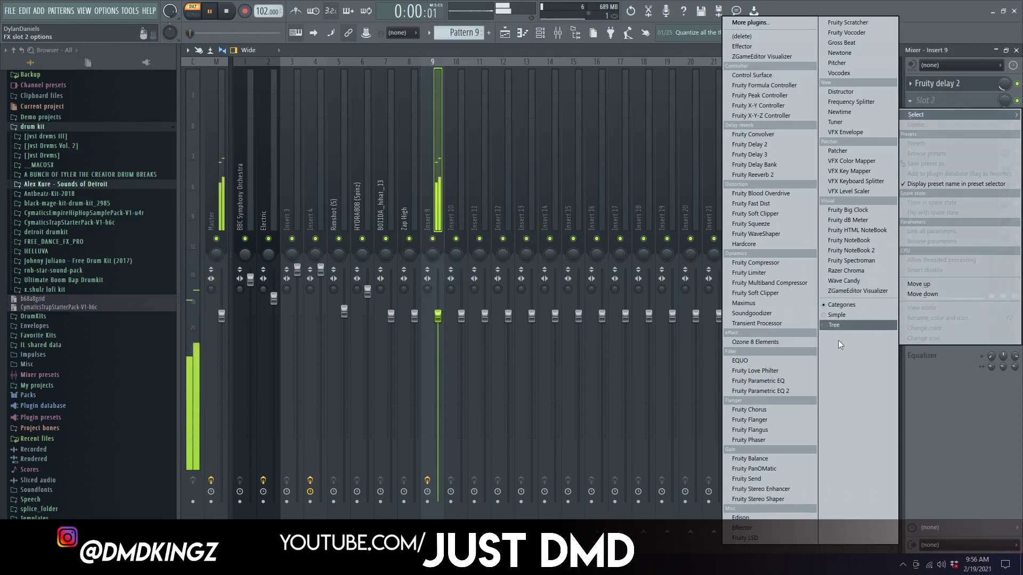
{"action": "left_click", "coordinate": [496, 98]}
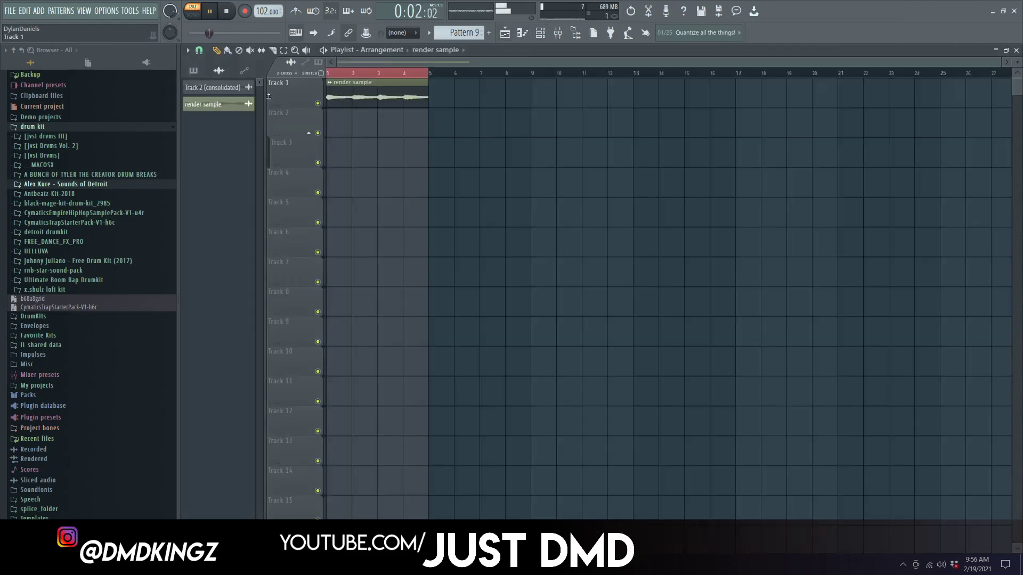
{"action": "left_click", "coordinate": [195, 71]}
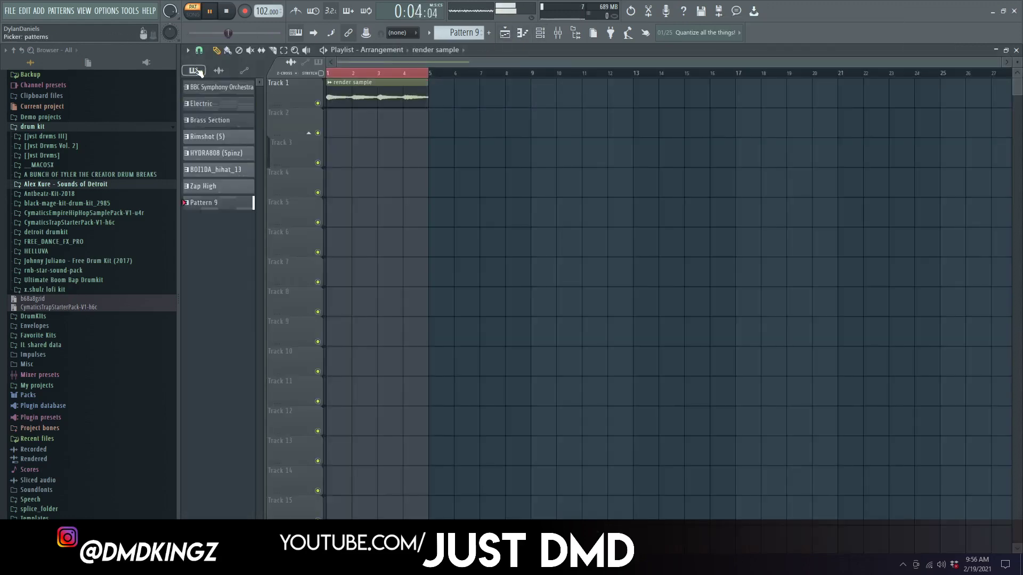
{"action": "right_click", "coordinate": [424, 74]}
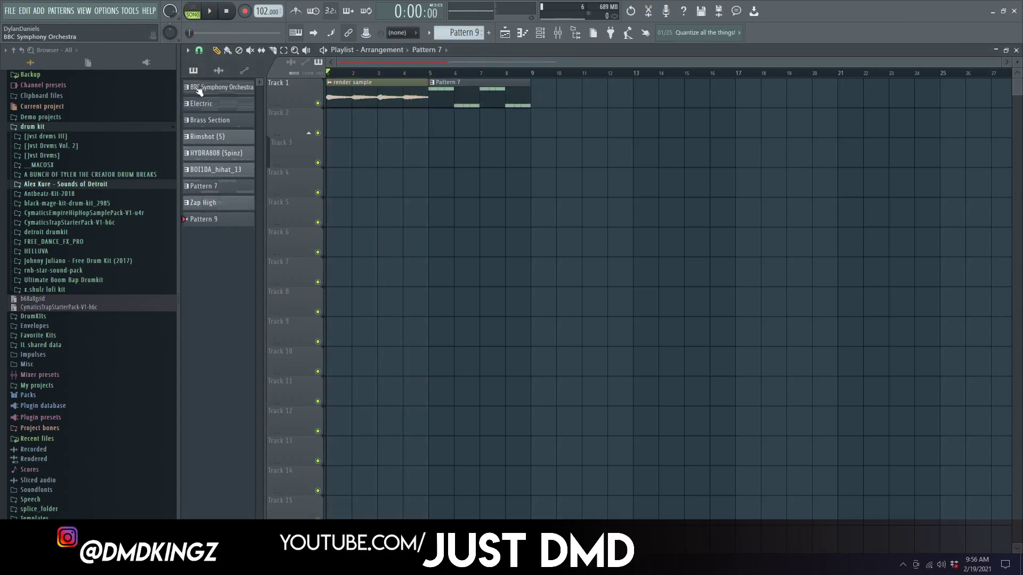
- Place the Rimshot (S), HYDRA808 (Spinz) and BOI1DA_hihat_13 patterns at bar 5 on Tracks 2, 3 and 4
{"action": "left_click", "coordinate": [231, 140]}
{"action": "left_click", "coordinate": [434, 124]}
{"action": "left_click", "coordinate": [245, 156]}
{"action": "left_click", "coordinate": [448, 161]}
{"action": "left_click", "coordinate": [216, 169]}
{"action": "left_click", "coordinate": [432, 187]}
- Place Pattern 7 on Track 5 and Zap High on Track 6 at bar 5, and delete the duplicate Pattern 7 clip
{"action": "left_click", "coordinate": [216, 186]}
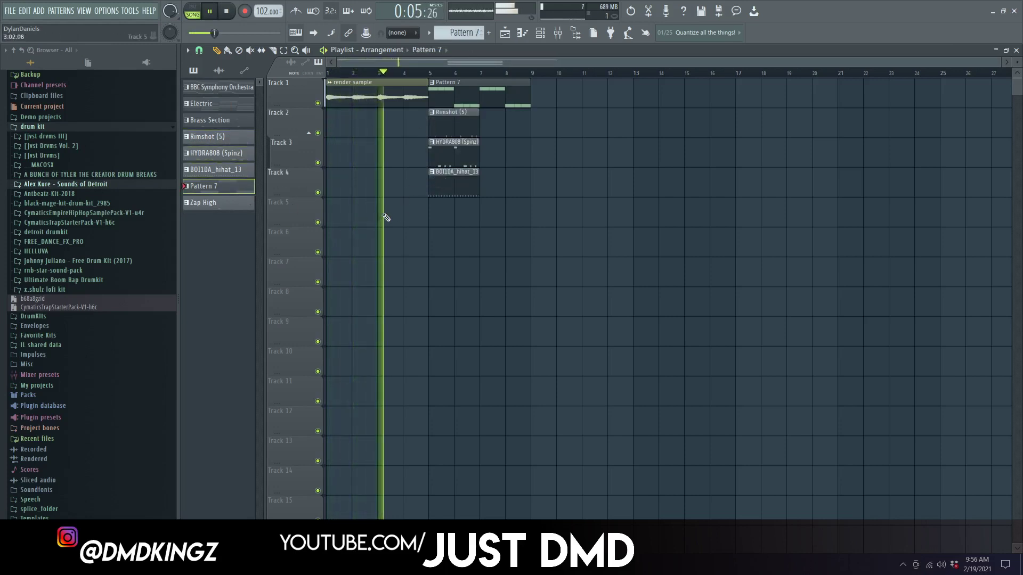
{"action": "left_click", "coordinate": [431, 212]}
{"action": "left_click", "coordinate": [216, 202]}
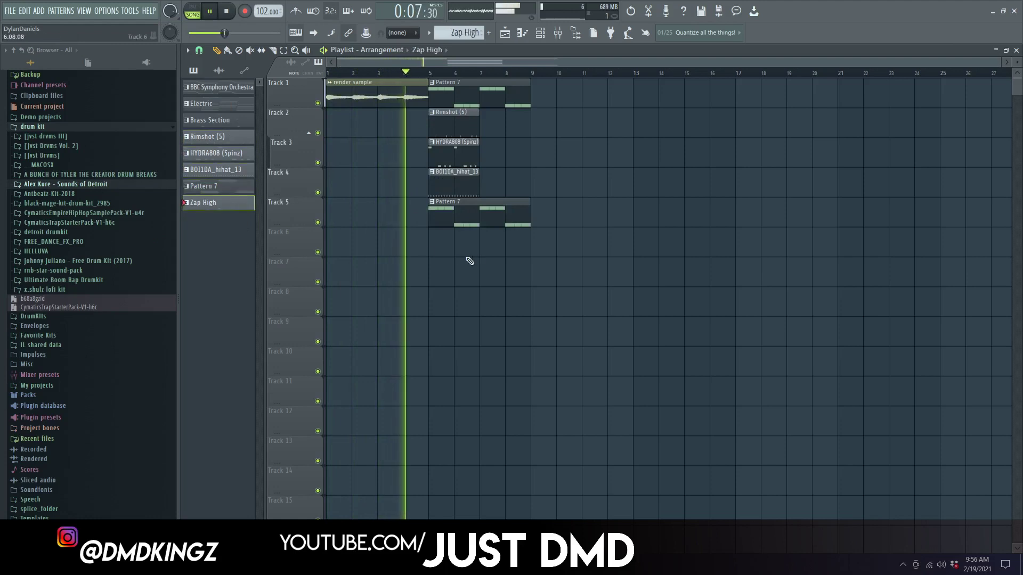
{"action": "left_click", "coordinate": [444, 243]}
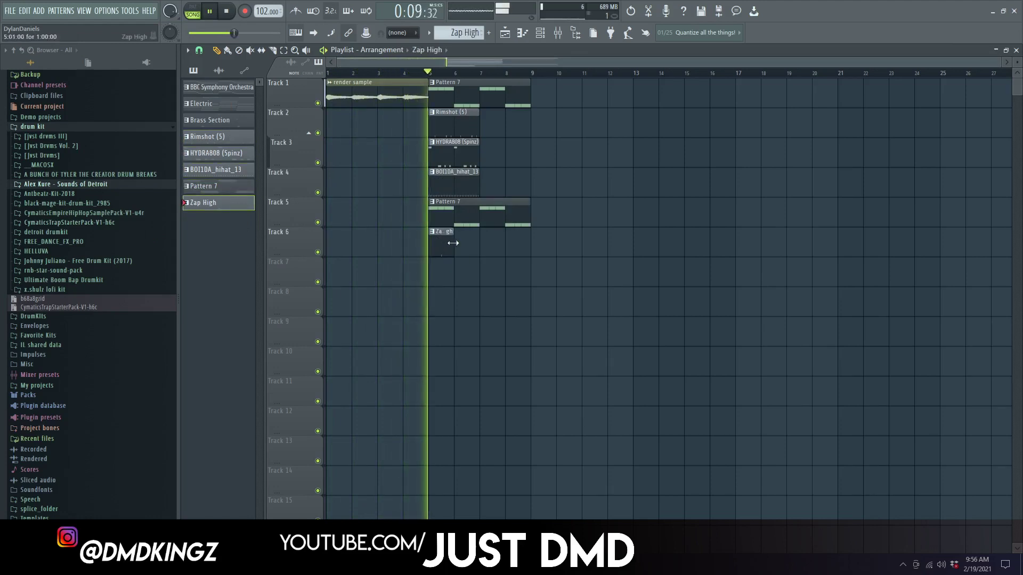
{"action": "right_click", "coordinate": [467, 225]}
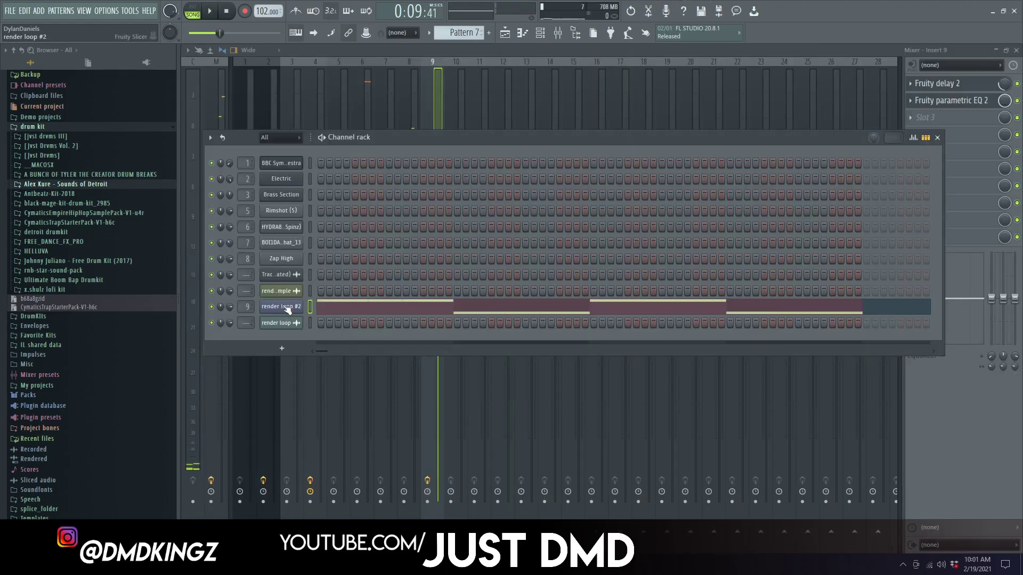
- Check the render loop #2 slicer, and lower the highest-frequency band of Fruity Parametric EQ 2 on Insert 9
{"action": "left_click", "coordinate": [287, 308]}
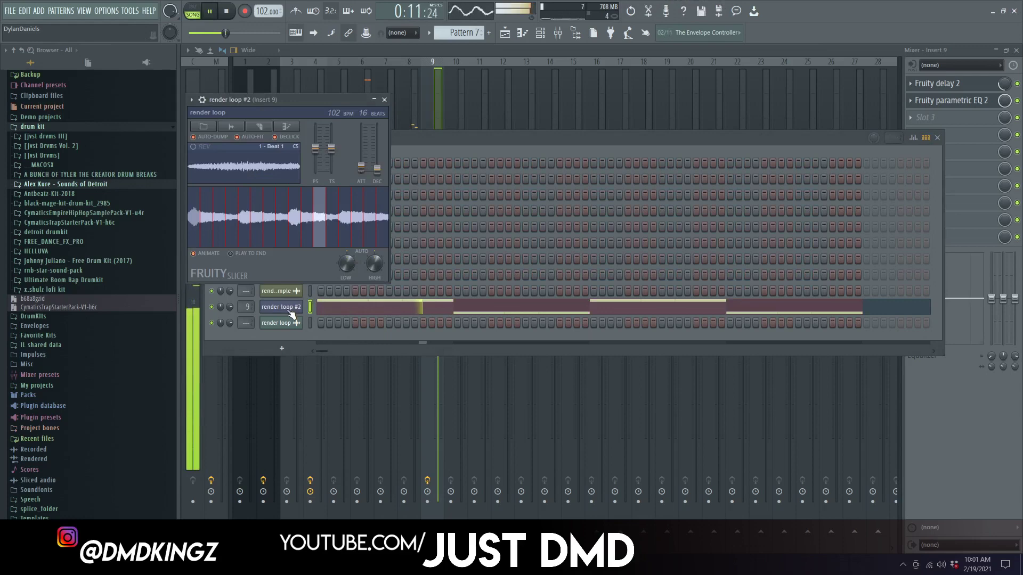
{"action": "left_click", "coordinate": [388, 99]}
{"action": "left_click", "coordinate": [937, 138]}
{"action": "left_click", "coordinate": [954, 107]}
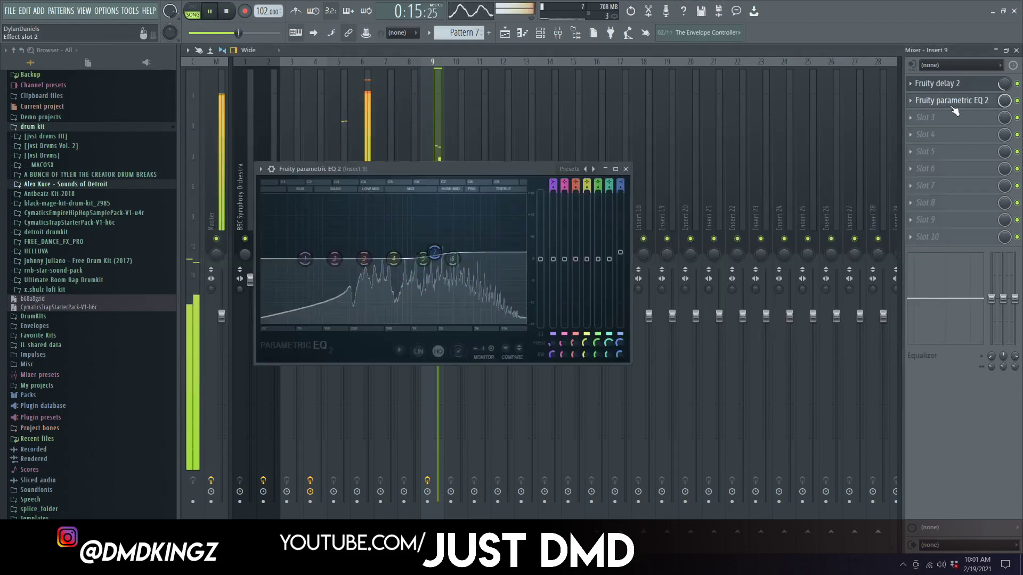
{"action": "left_click_drag", "start_coordinate": [458, 259], "coordinate": [458, 277]}
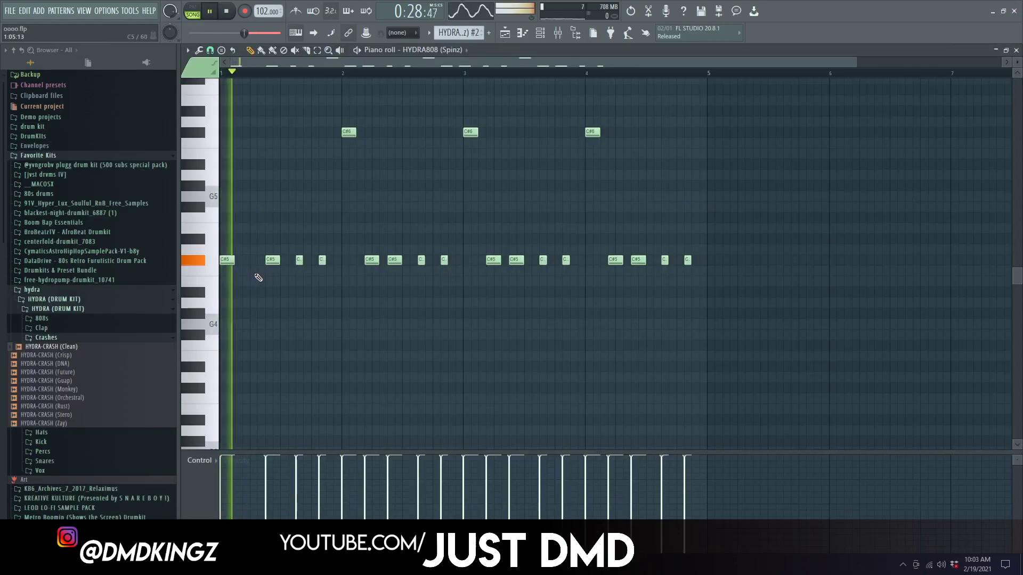
- In HYDRA808 (Spinz) #2, delete the second C#5 note of bar 1, lower bar 2's opening C#6 note to C#5 and play it
{"action": "right_click", "coordinate": [271, 259]}
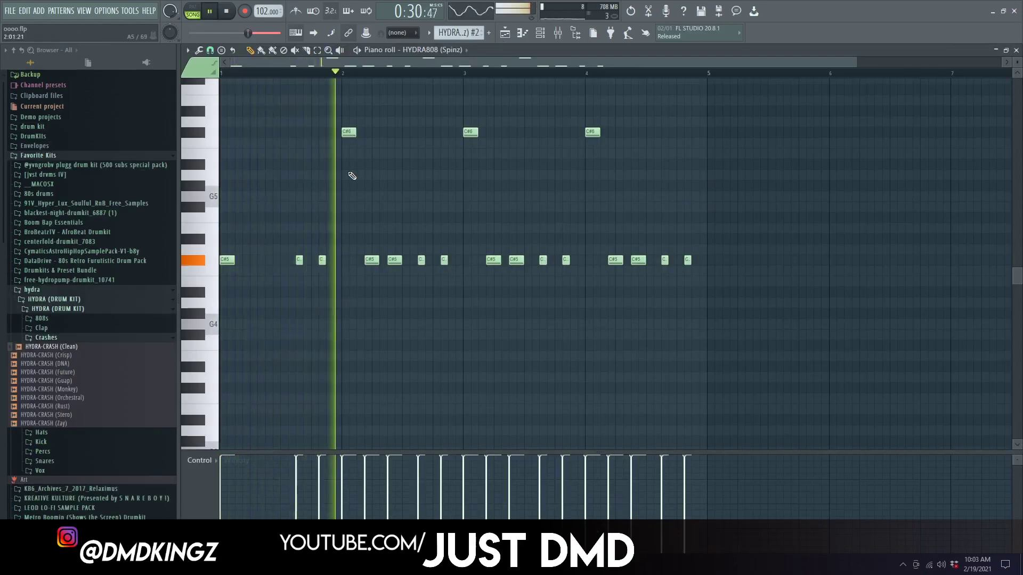
{"action": "key", "text": "space"}
{"action": "key", "text": "space"}
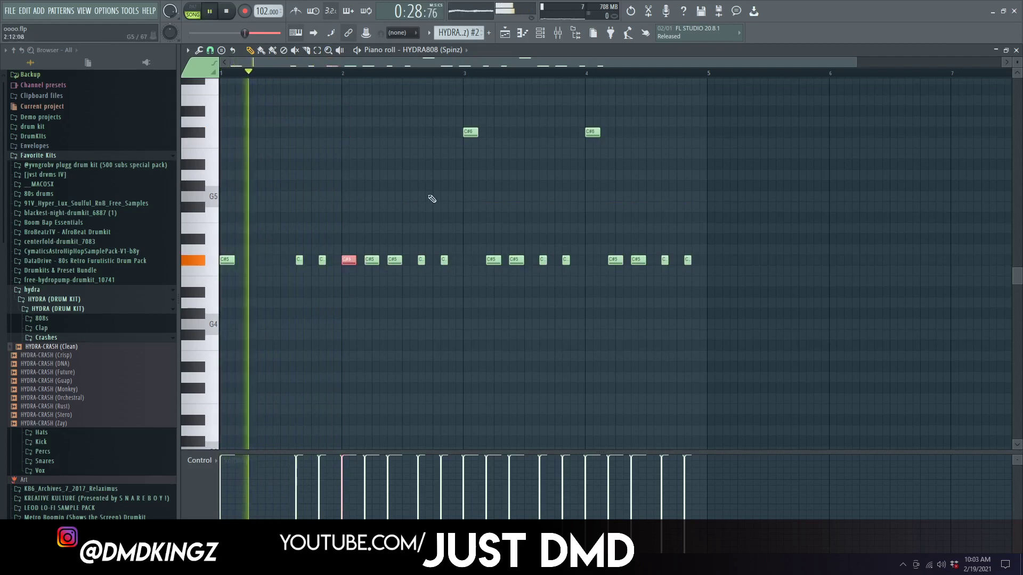
- Delete the two short C#5 notes in bar 1 and the two C#5 notes following bar 2's opening note
{"action": "right_click", "coordinate": [369, 260]}
{"action": "key", "text": "space"}
{"action": "key", "text": "space"}
{"action": "right_click", "coordinate": [299, 260]}
{"action": "right_click", "coordinate": [322, 260]}
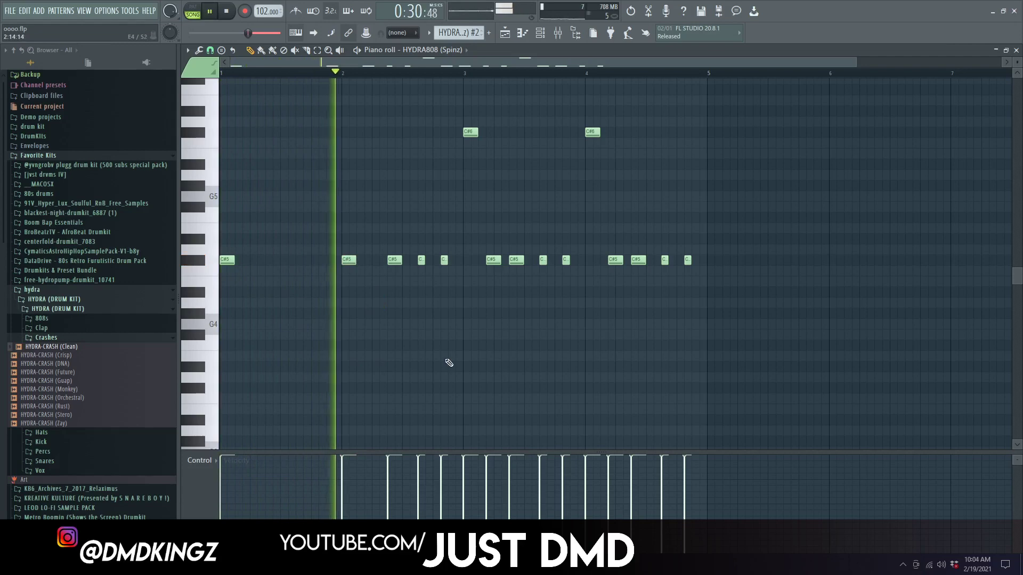
{"action": "right_click", "coordinate": [395, 261]}
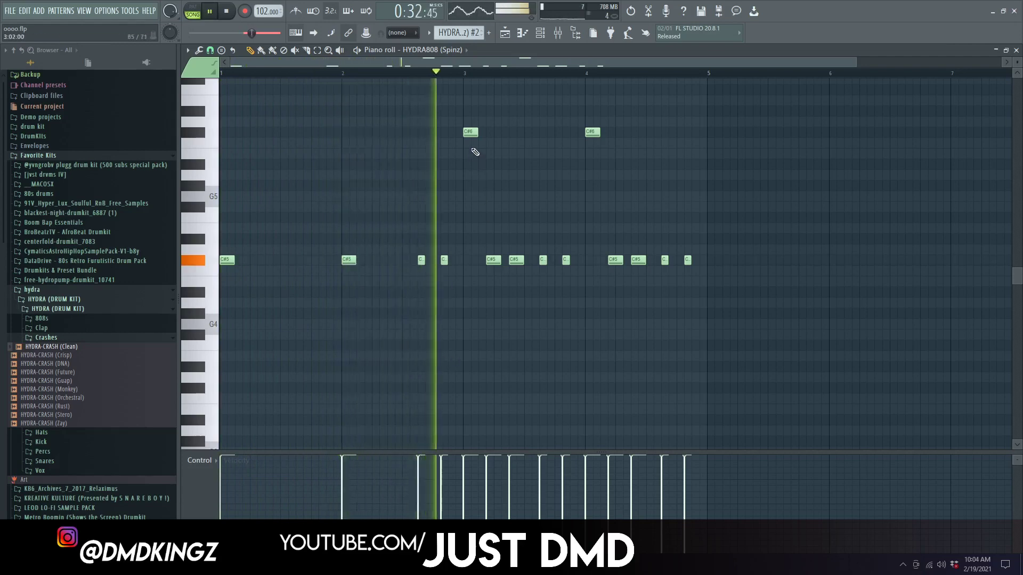
- Clear the old 808 notes from bars 3 and 4 and duplicate the bar 1 and 2 notes there
{"action": "right_click", "coordinate": [470, 132]}
{"action": "key", "text": "space"}
{"action": "right_click", "coordinate": [493, 260]}
{"action": "right_click", "coordinate": [516, 260]}
{"action": "right_click", "coordinate": [543, 260]}
{"action": "right_click", "coordinate": [565, 260]}
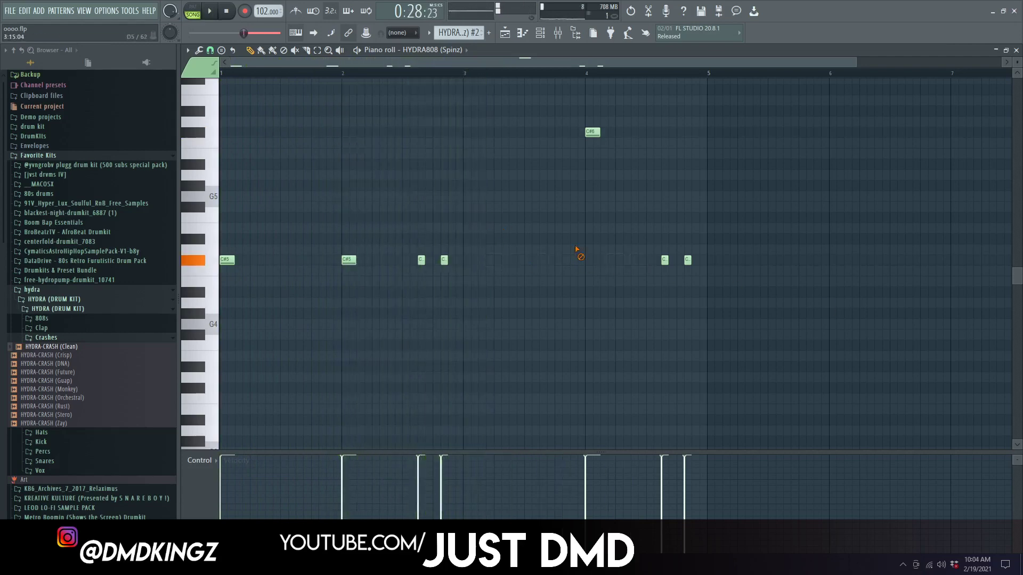
{"action": "right_click", "coordinate": [592, 132]}
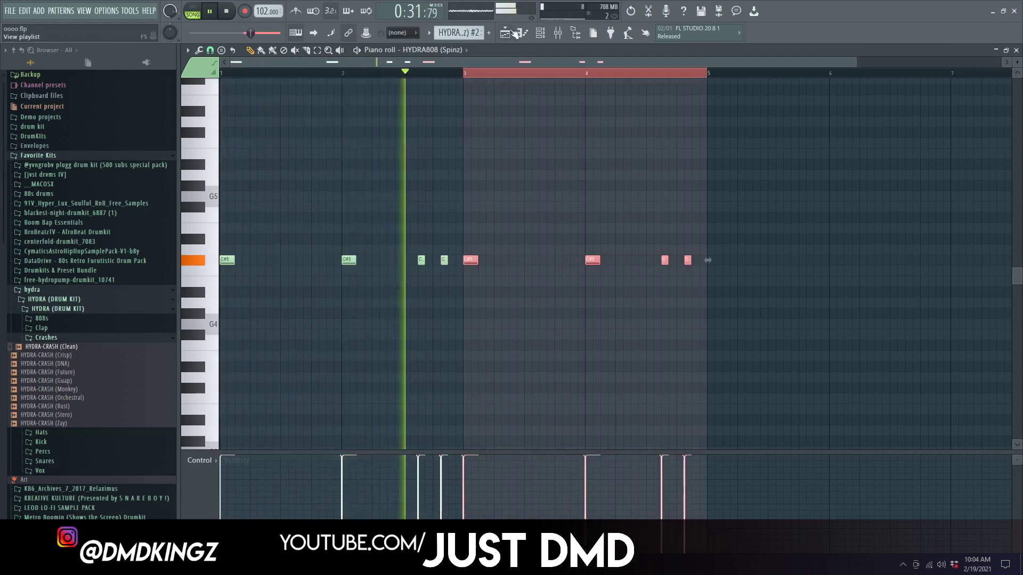
- Place HYDRA808 (Spinz) #2 on Track 8 at bar 17 in the playlist, and set the playback range from bar 5 to bar 21
{"action": "key", "text": "F5"}
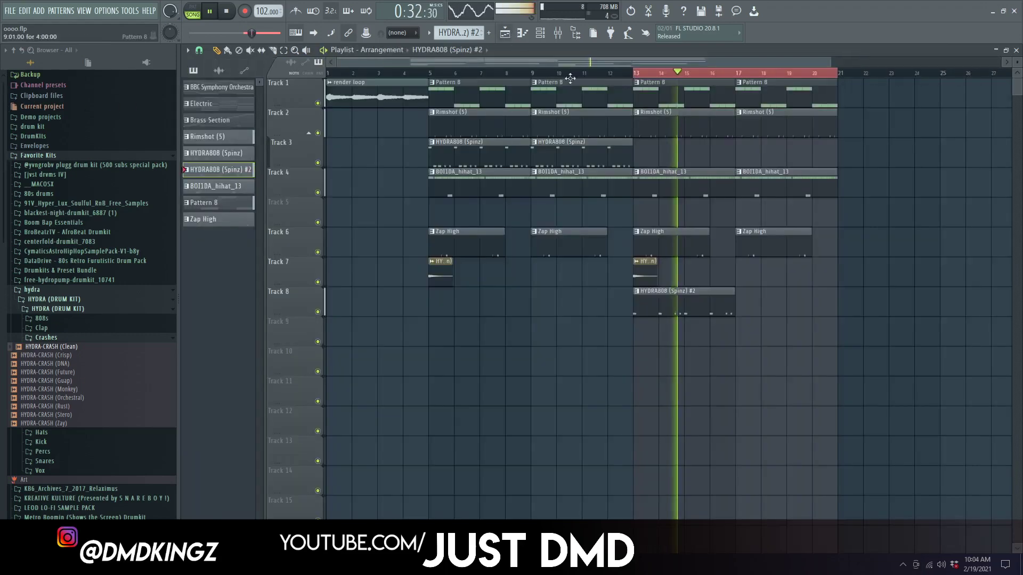
{"action": "left_click", "coordinate": [743, 311]}
{"action": "left_click_drag", "start_coordinate": [635, 73], "coordinate": [434, 109]}
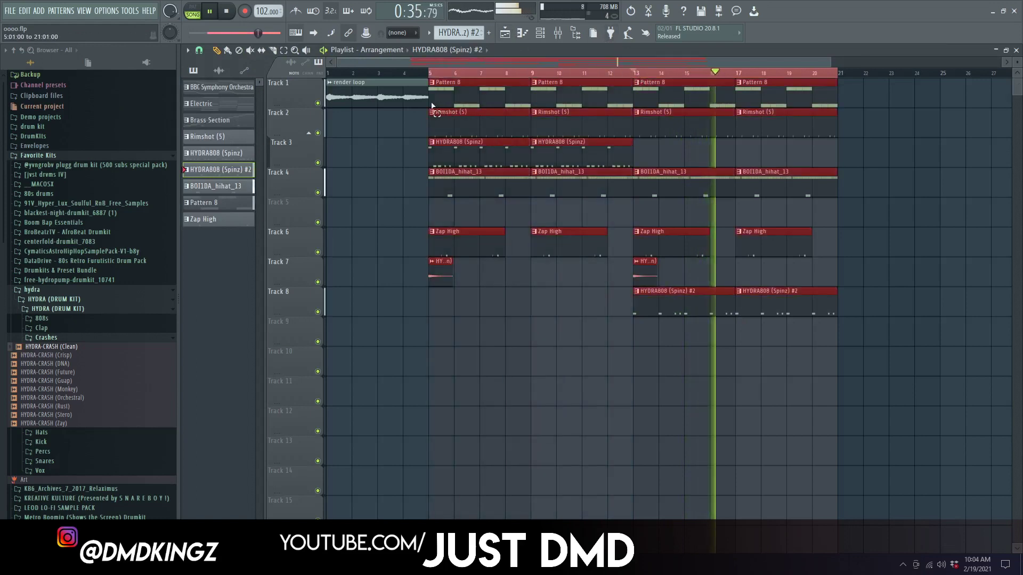
{"action": "left_click", "coordinate": [470, 392]}
{"action": "right_click", "coordinate": [485, 397]}
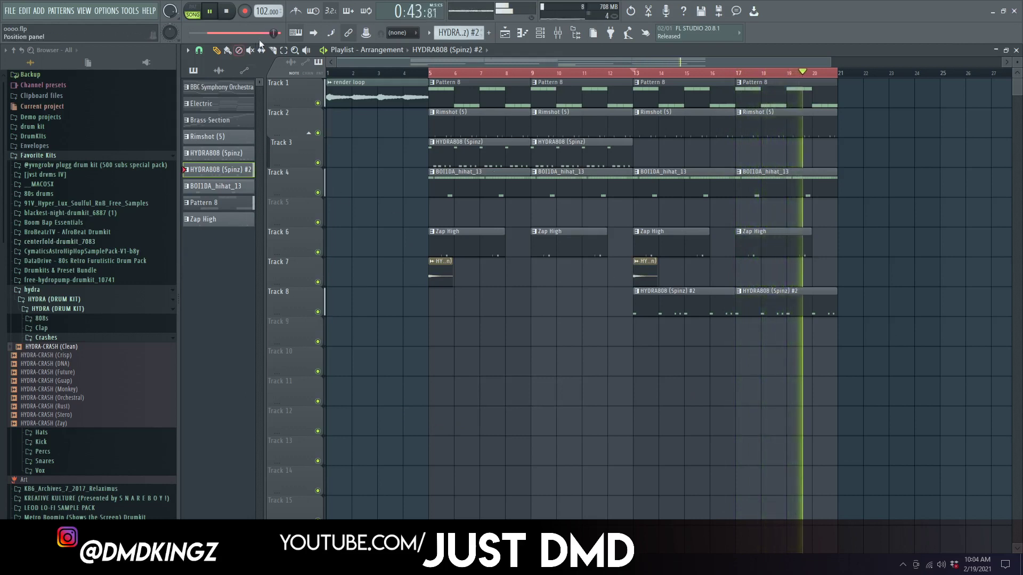
{"action": "left_click", "coordinate": [294, 51]}
{"action": "right_click", "coordinate": [578, 247]}
{"action": "left_click", "coordinate": [217, 51]}
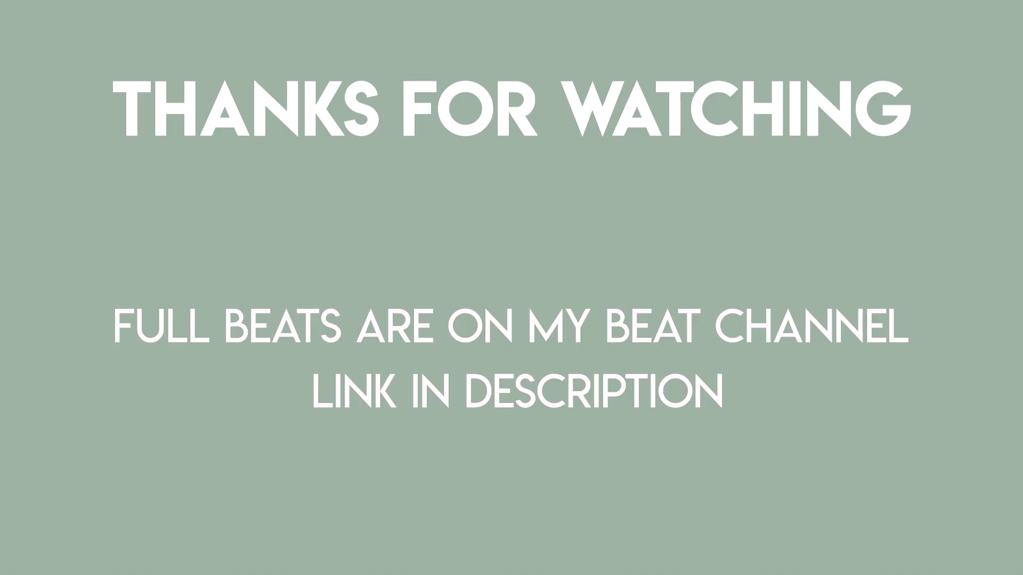